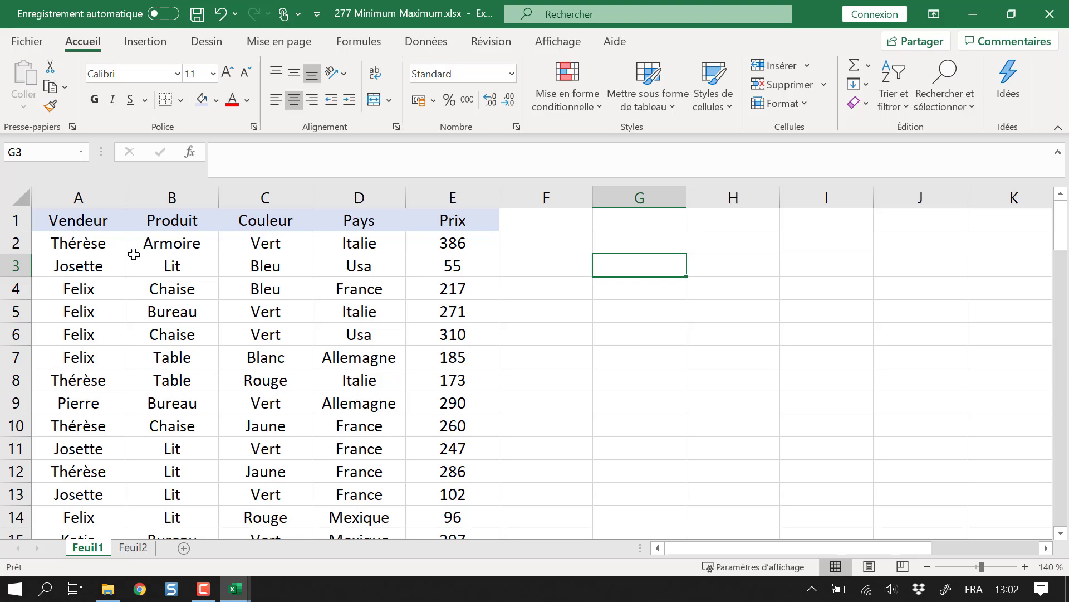
left_click_drag(107, 245, 112, 334)
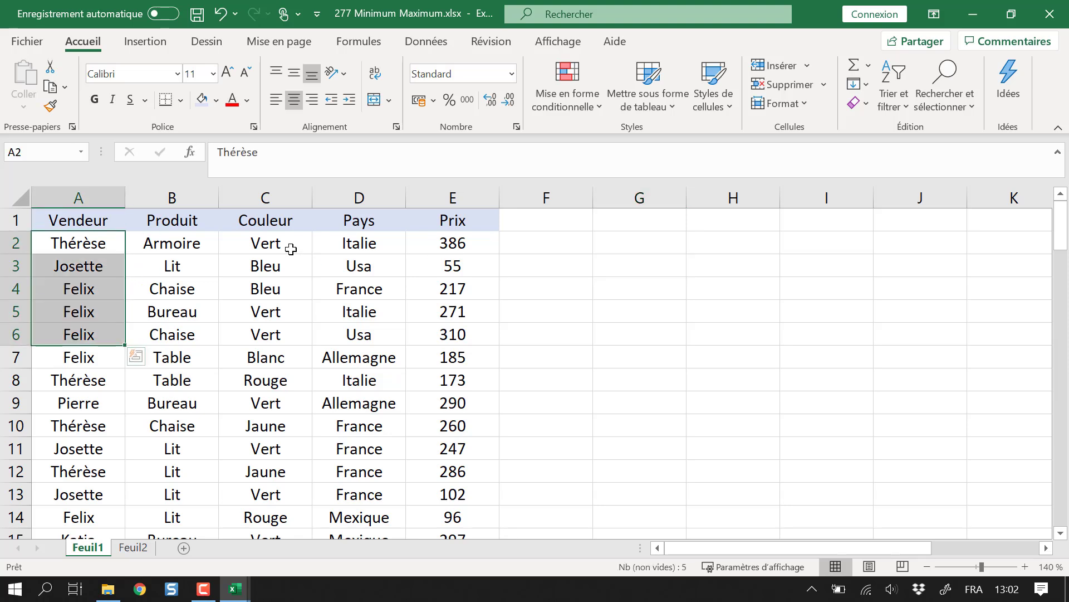
left_click_drag(290, 249, 211, 244)
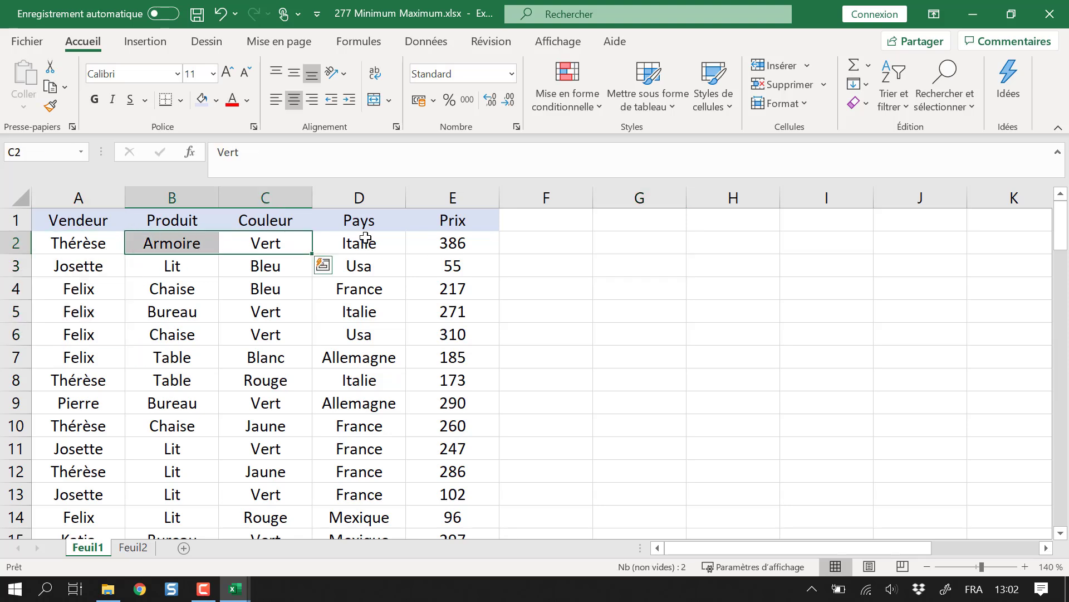
left_click(365, 238)
left_click_drag(470, 267, 463, 384)
Step: Enter a MIN formula in G2 over the prices in E2:E91 and check its result against the Prix column
left_click(639, 244)
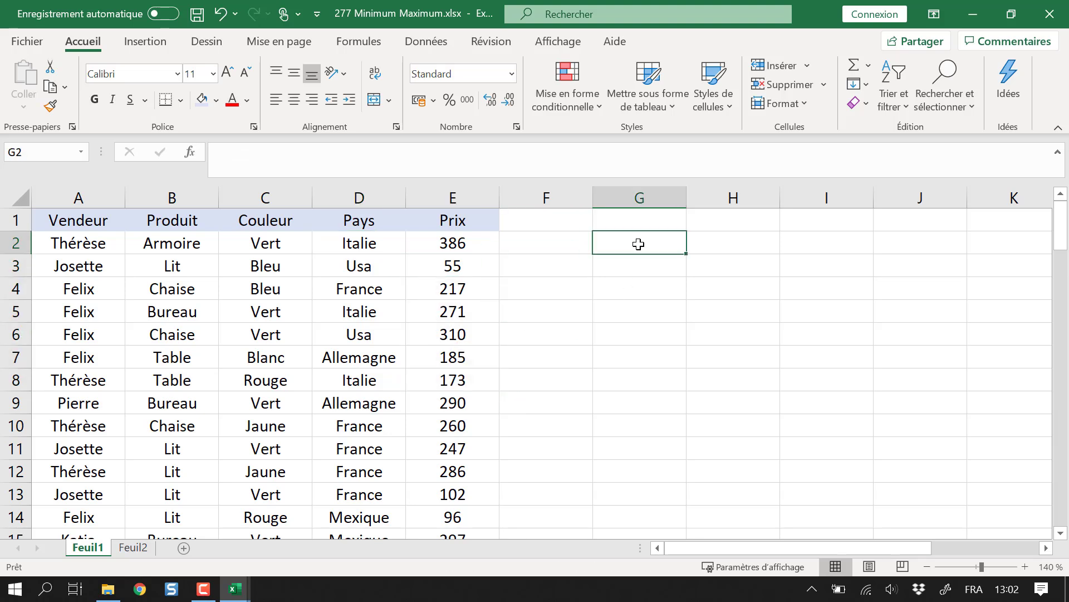
type("=min(")
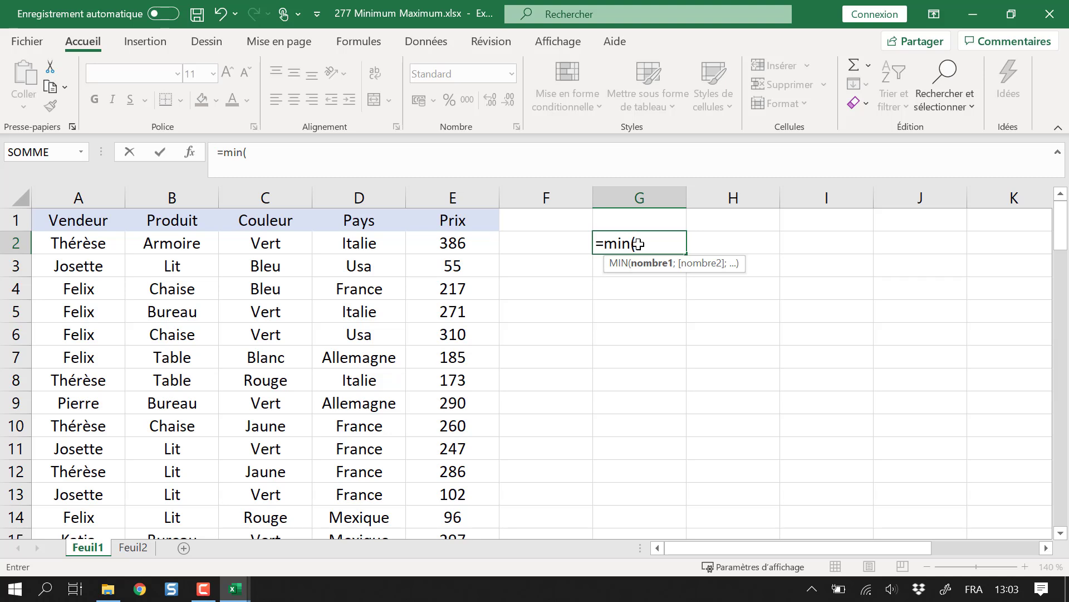
key("Left")
key("Left")
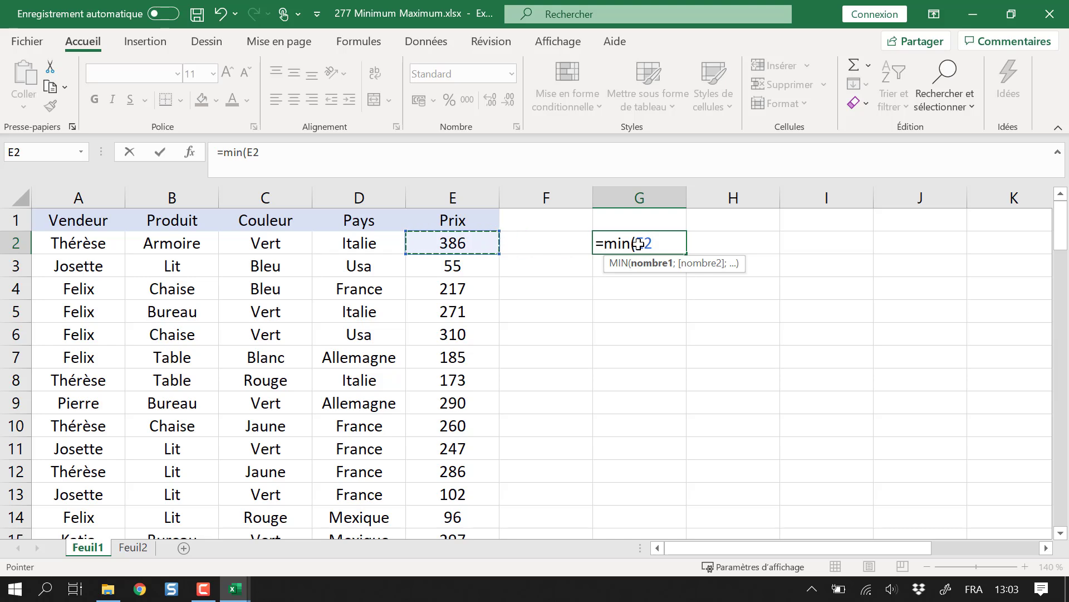
key("ctrl+shift+Down")
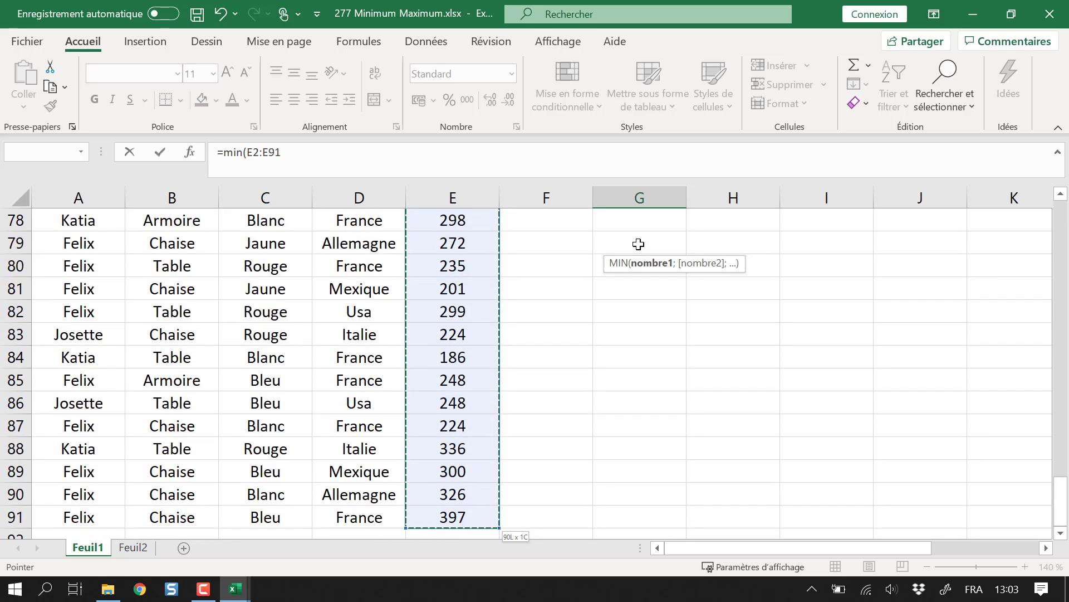
key("Return")
scroll(629, 233, "up", 1)
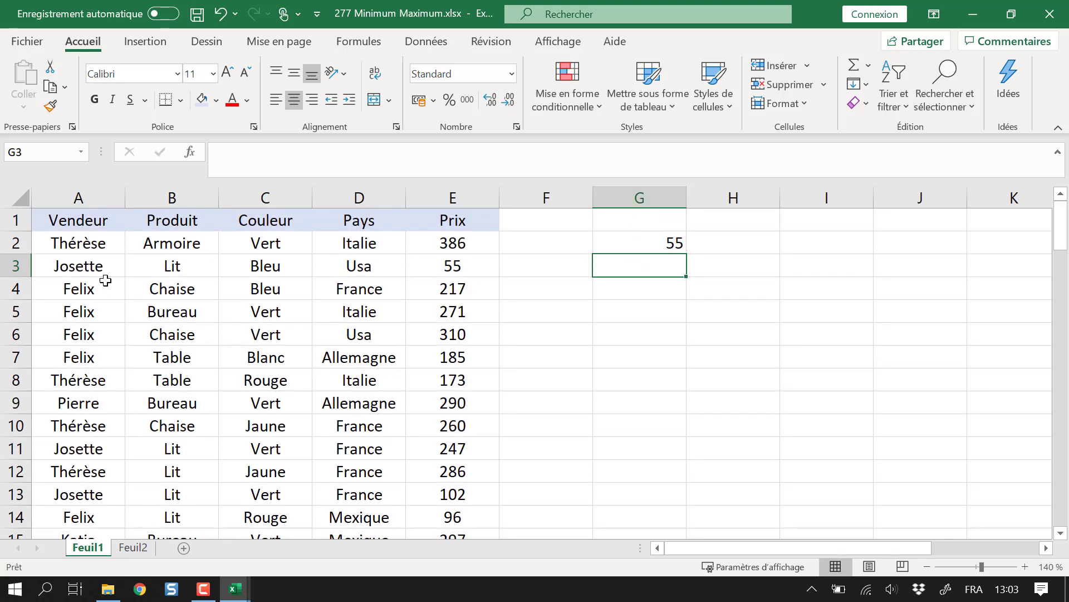
left_click(451, 265)
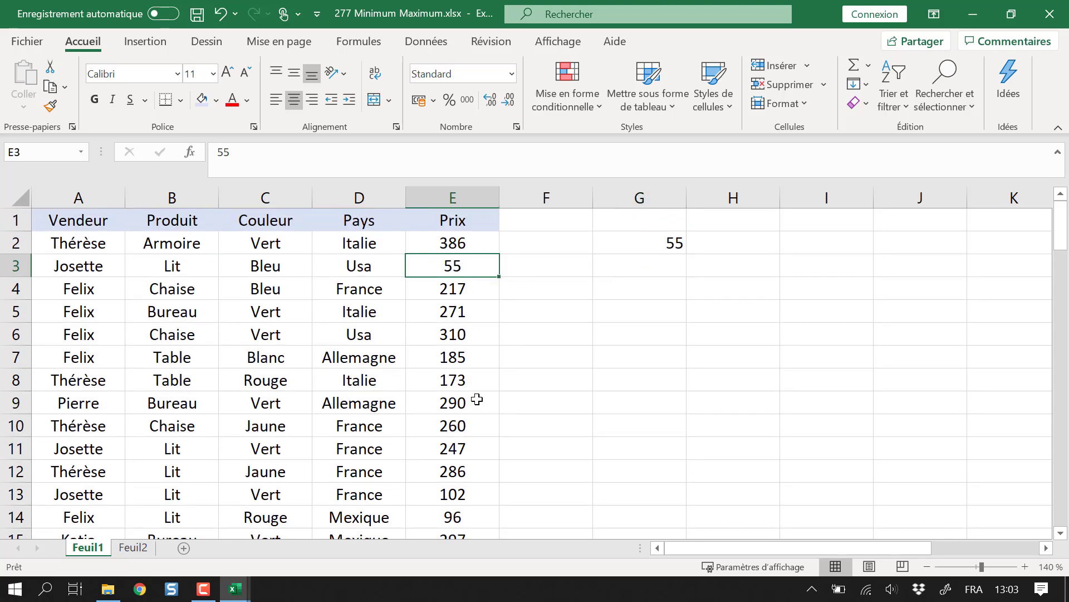
Step: Add the headers Min in G1 and Max in H1
left_click(664, 223)
left_click(760, 225)
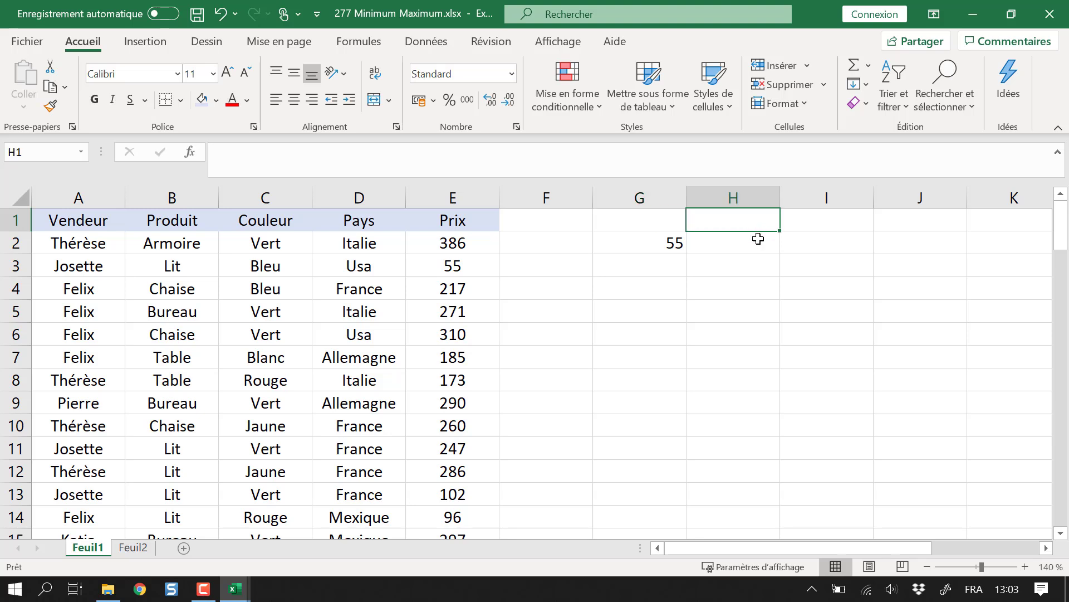
left_click(647, 222)
type("MIn")
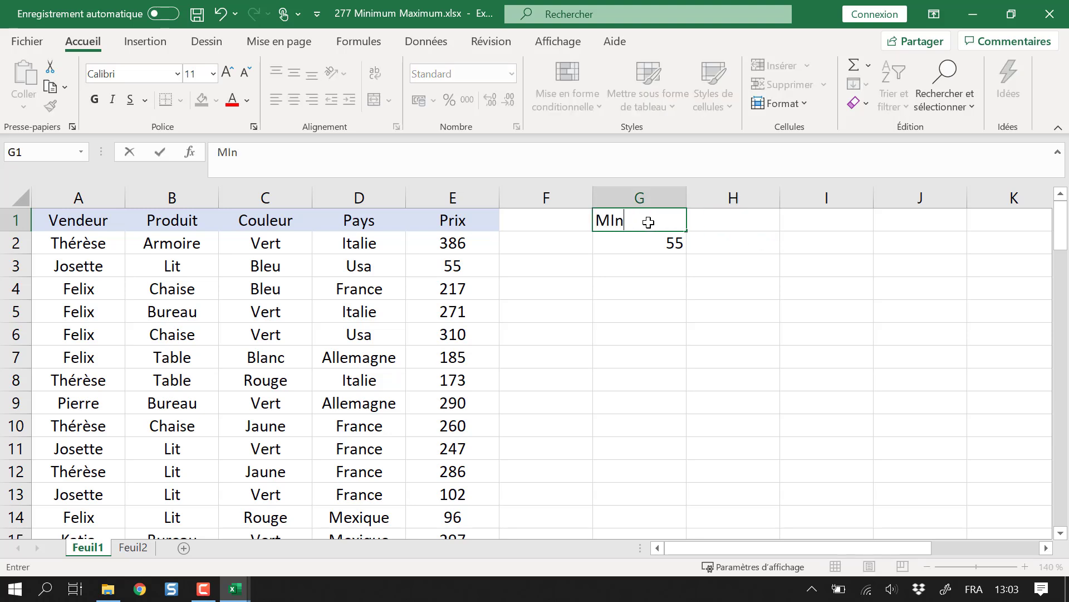
key("BackSpace")
key("BackSpace")
type("in")
key("Tab")
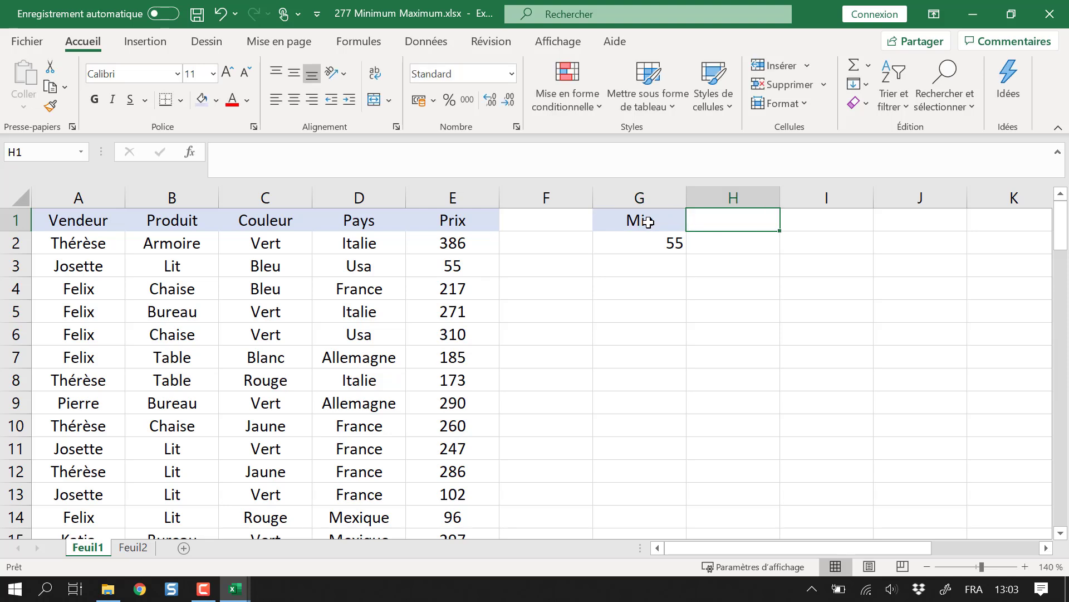
type("Max")
key("Tab")
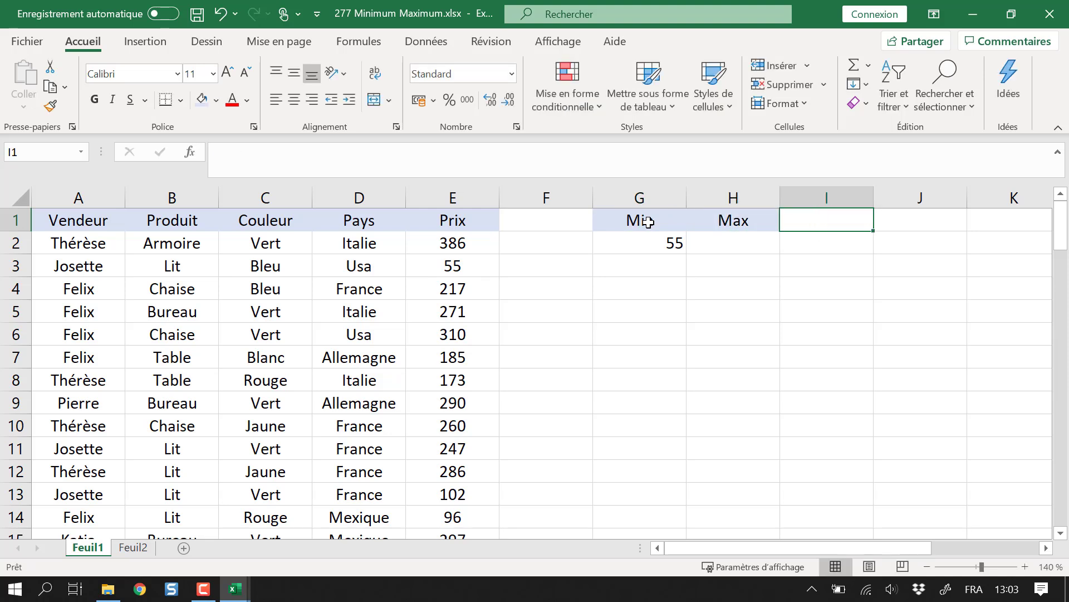
Step: Enter a MAX formula in H2 over the prices in E2:E91
key("Return")
type("=max")
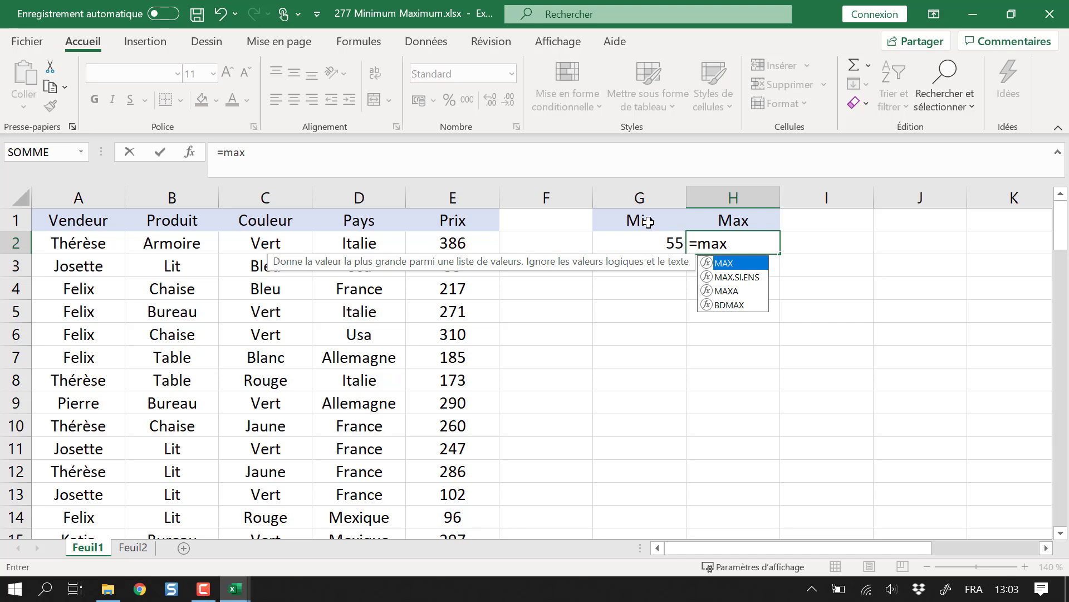
type("(")
key("Left")
key("Left")
key("Left")
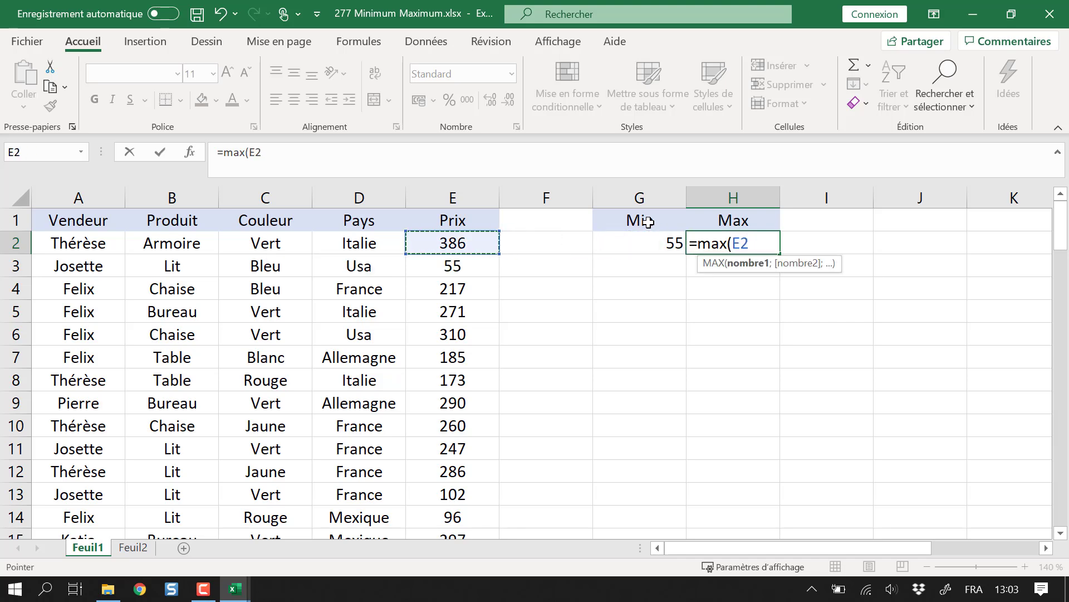
key("ctrl+shift+Down")
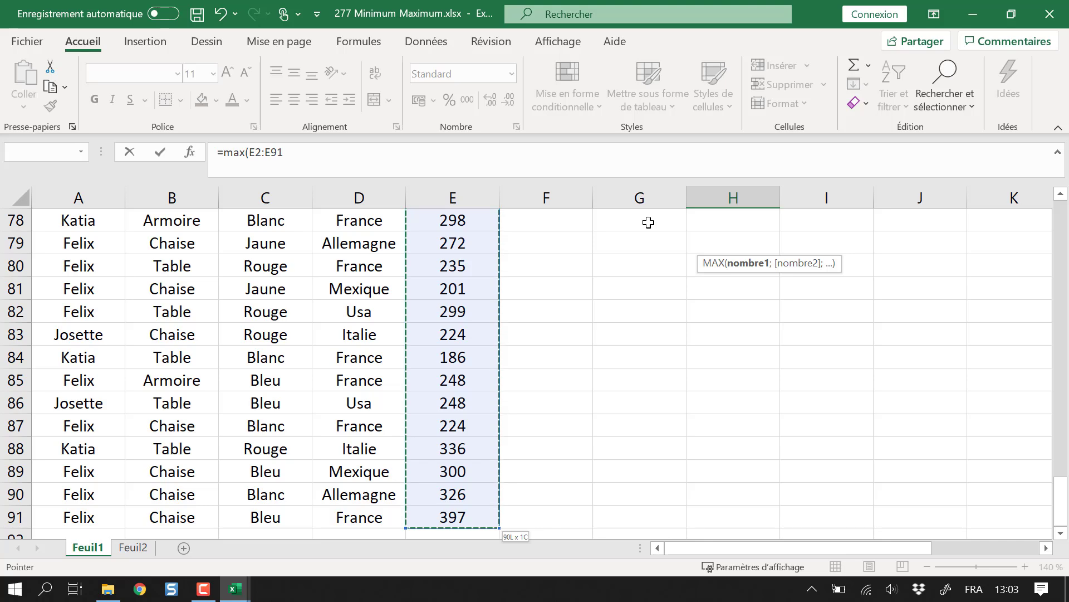
key("Return")
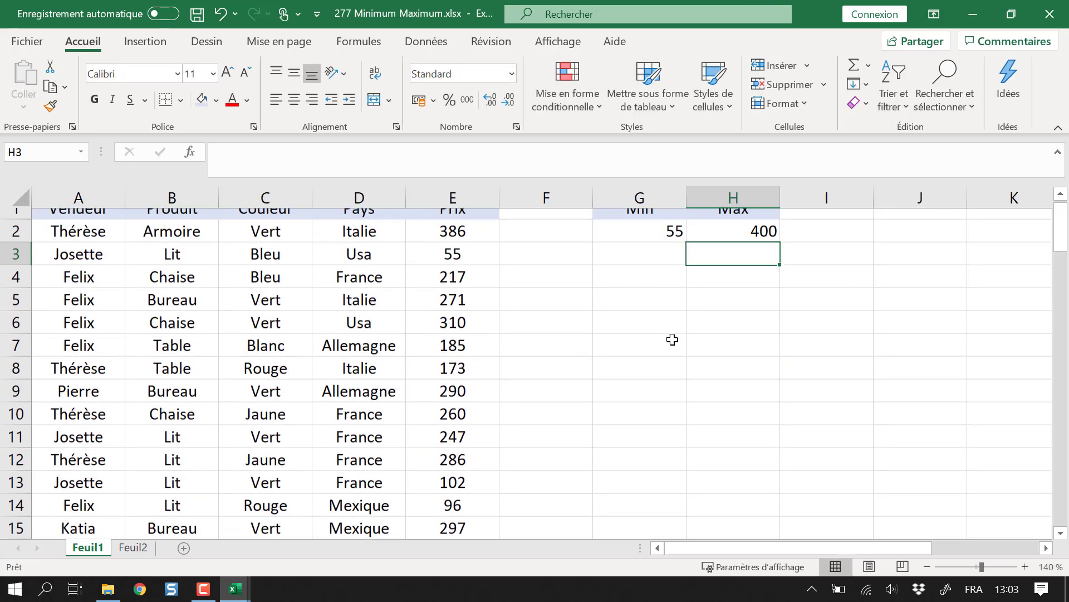
Step: Find the row of the sales list that holds the maximum price in the Prix column
scroll(486, 257, "down", 14)
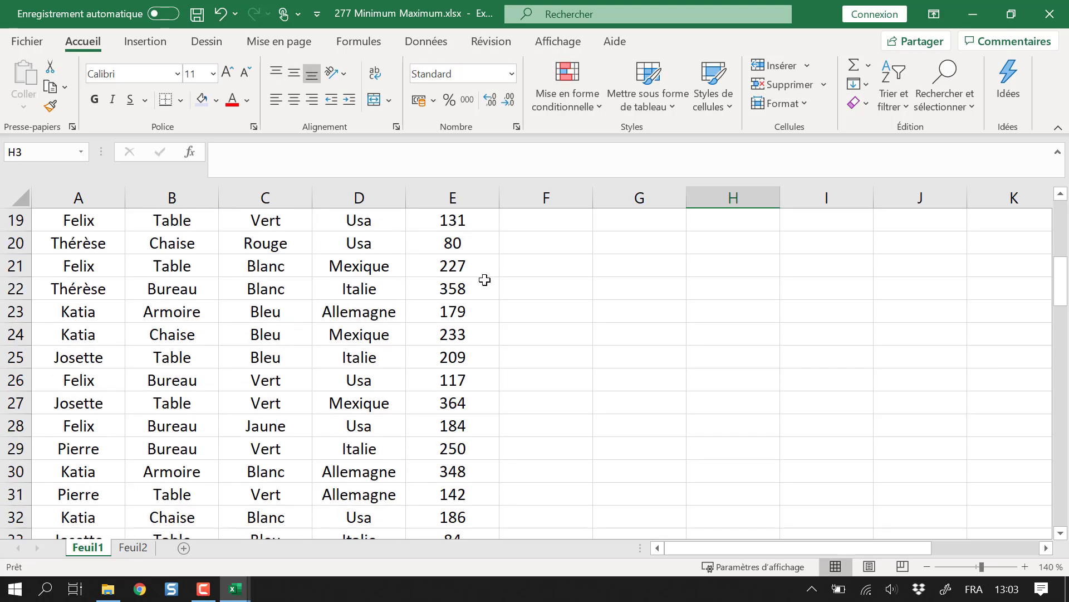
scroll(483, 285, "down", 12)
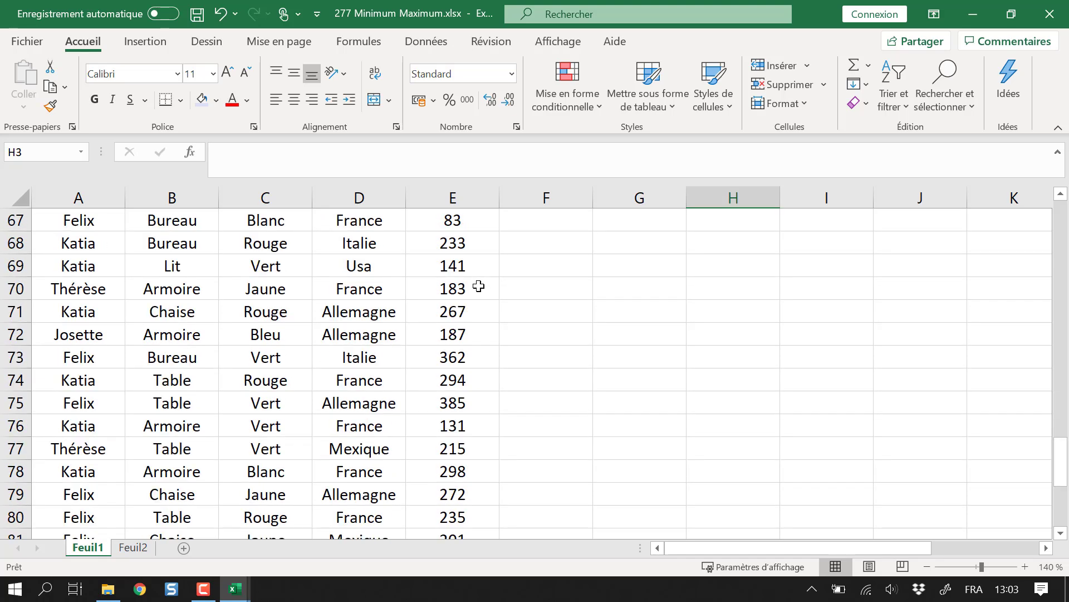
scroll(473, 484, "up", 5)
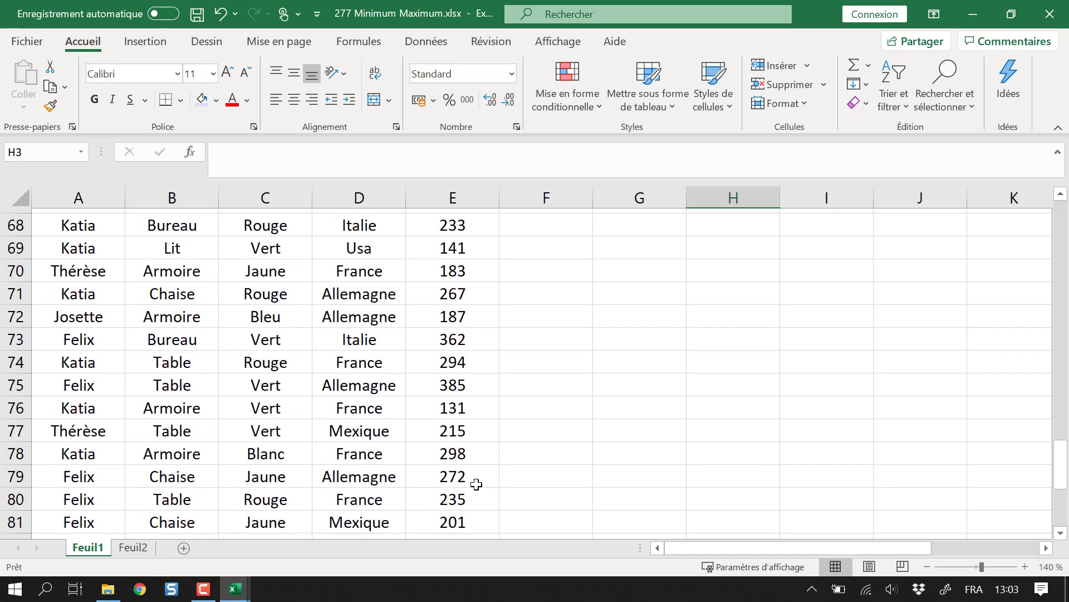
left_click(448, 271)
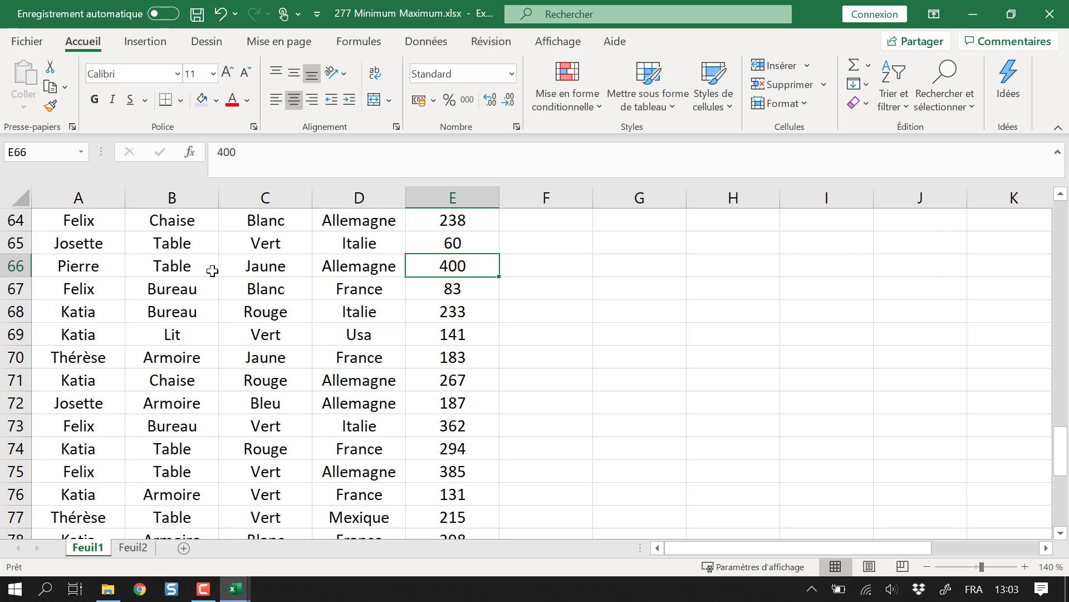
left_click(3, 273)
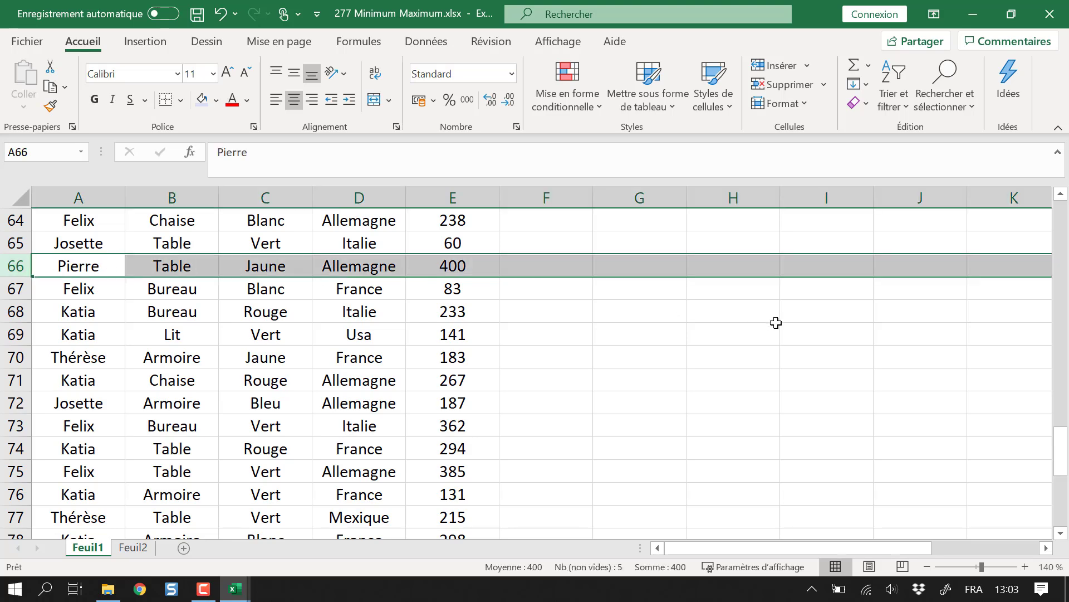
scroll(774, 352, "up", 20)
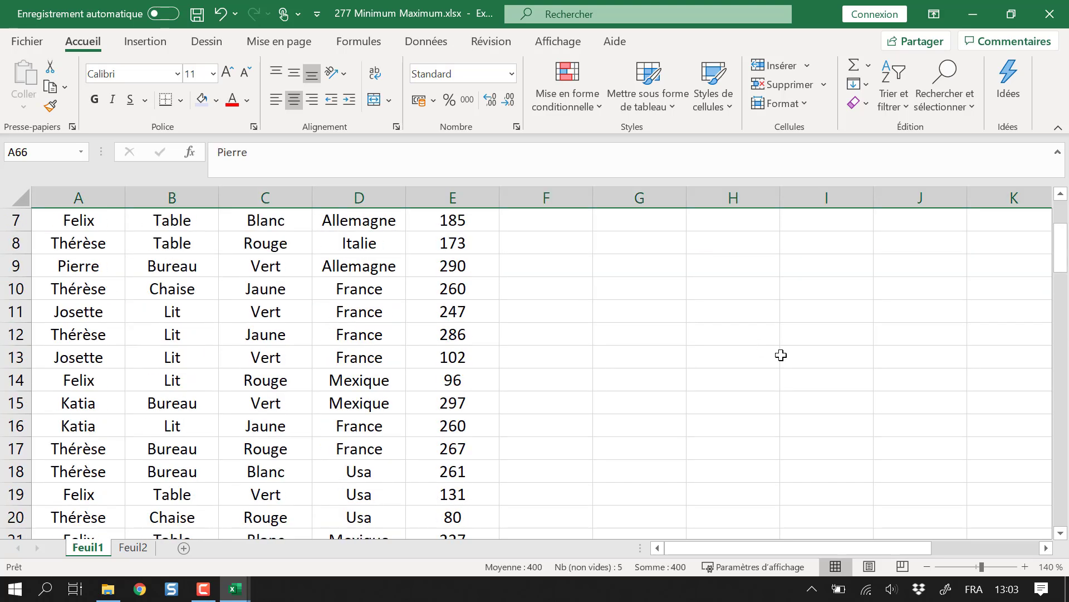
Step: Center the Min and Max results in G2:H2 horizontally
left_click(646, 284)
left_click_drag(608, 243, 734, 242)
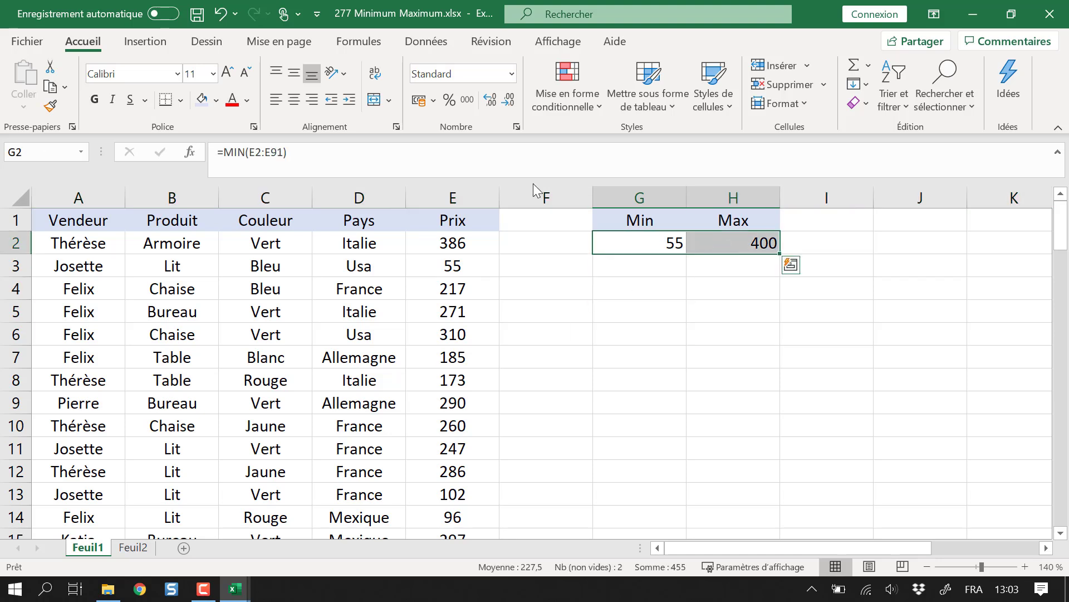
left_click(296, 101)
left_click(663, 293)
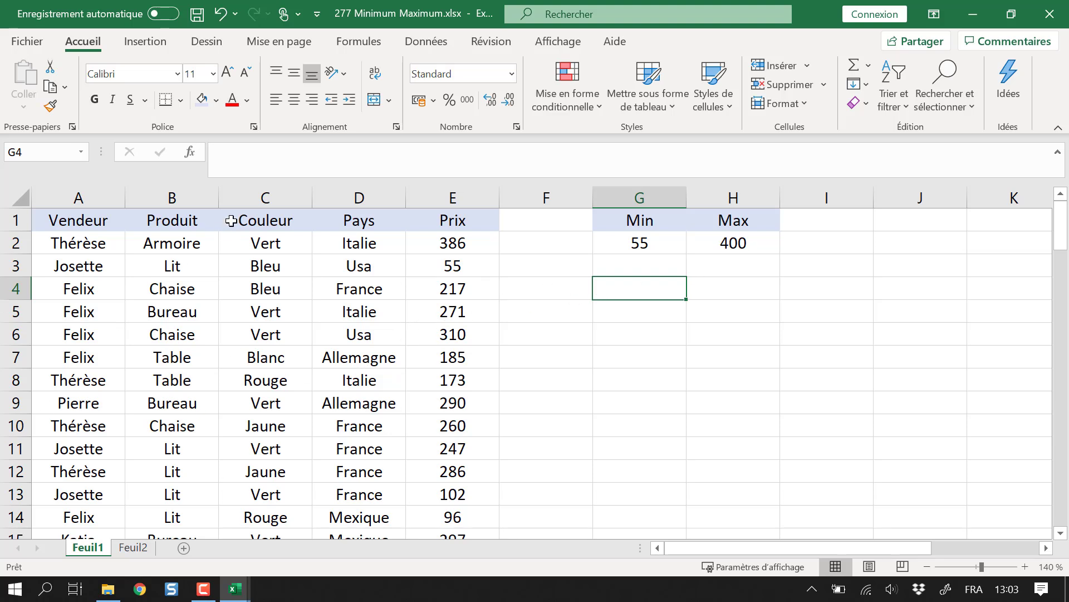
Step: Start a SOMME.SI formula in G4 with the Prix column E:E and the Vendeur column A:A as its first two arguments
left_click(157, 248)
left_click(53, 246)
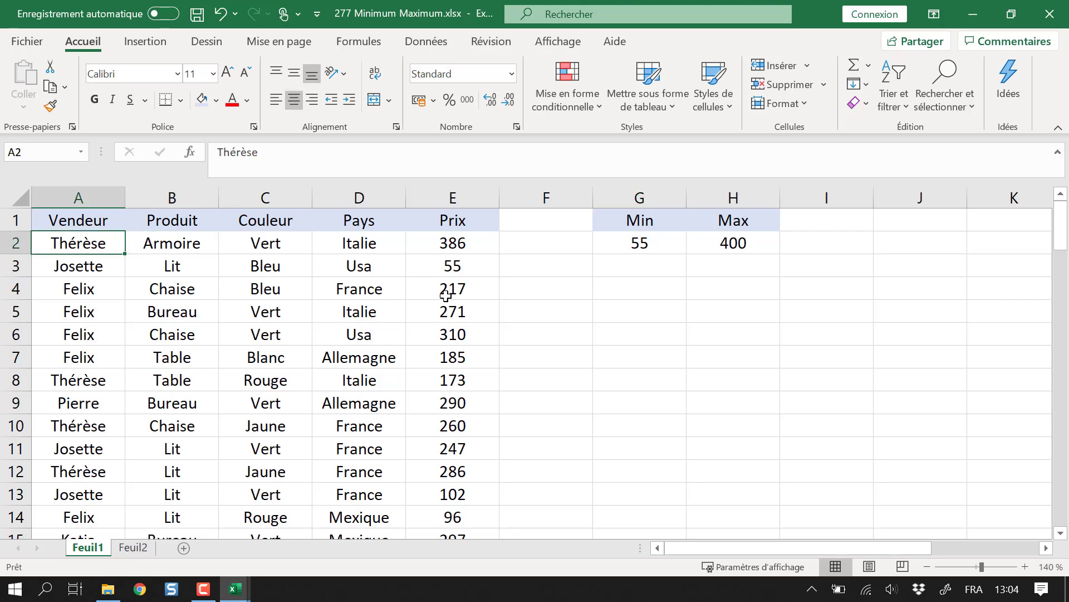
left_click(616, 285)
type("=somme")
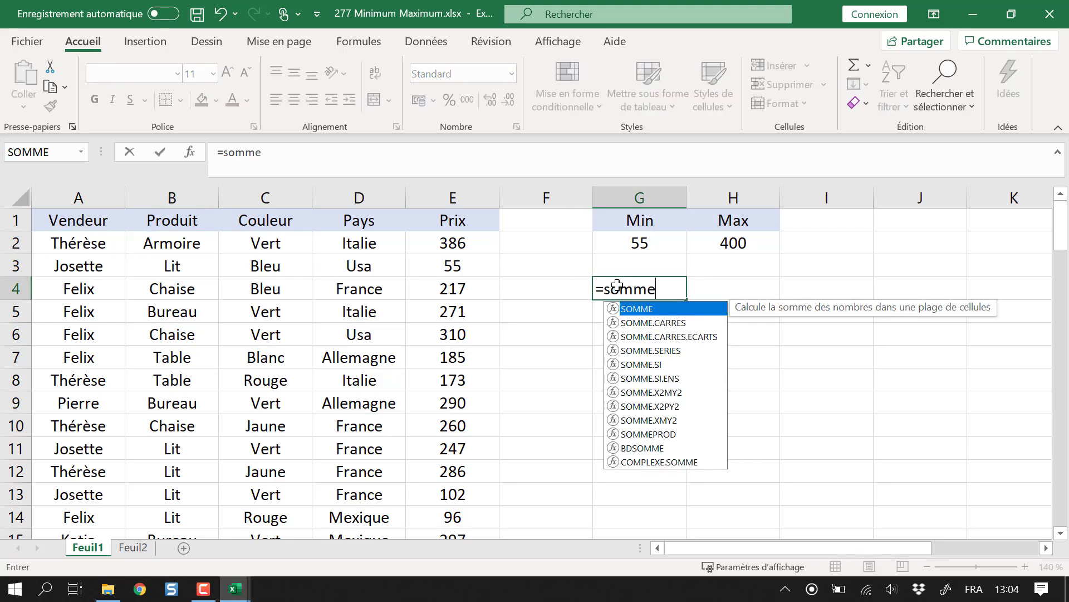
type(".si")
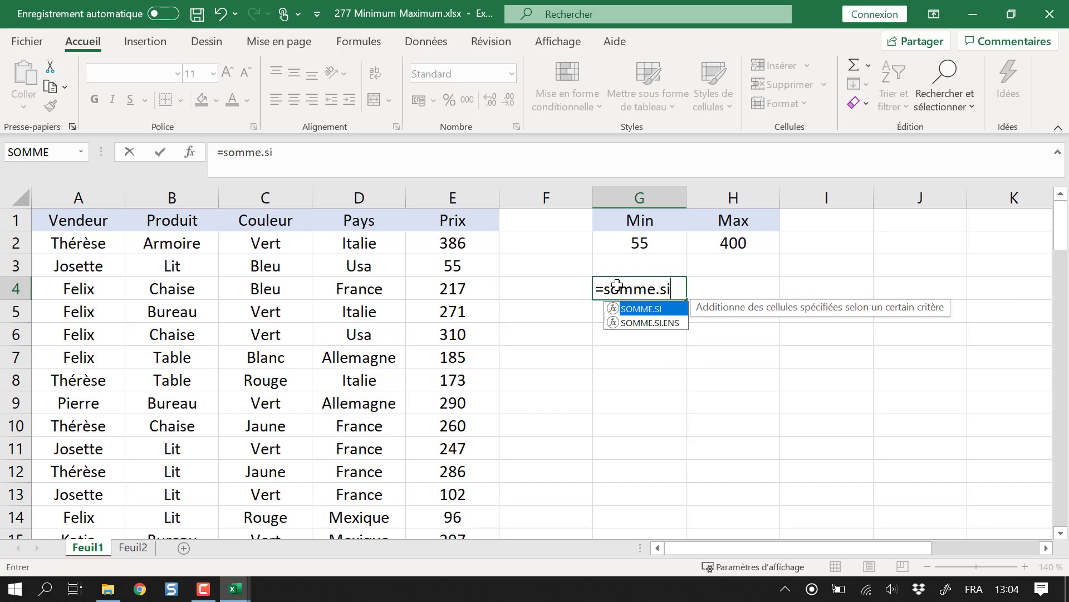
type("(")
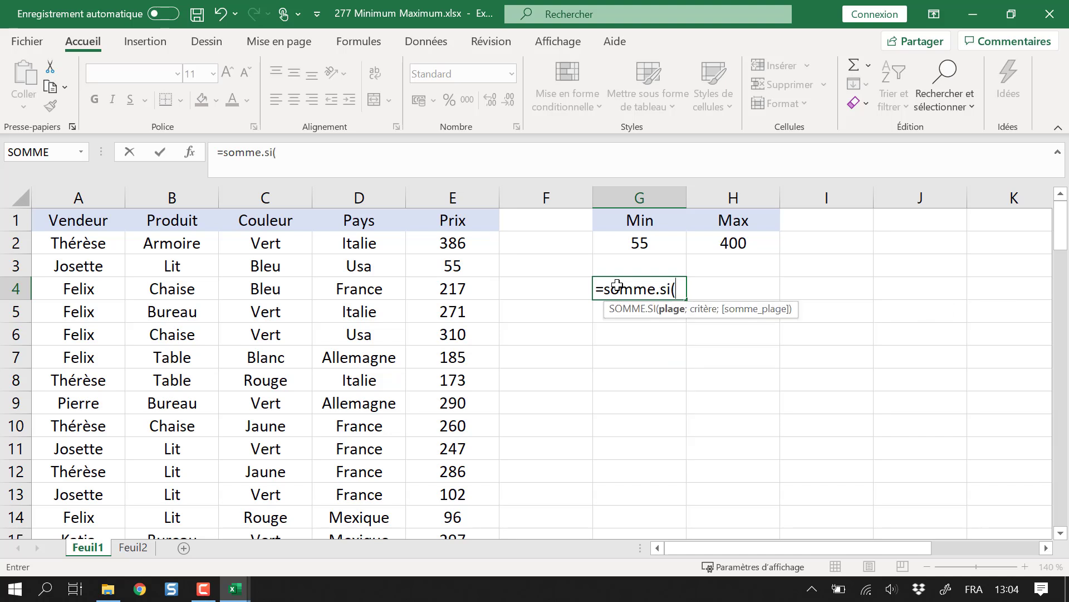
left_click(475, 202)
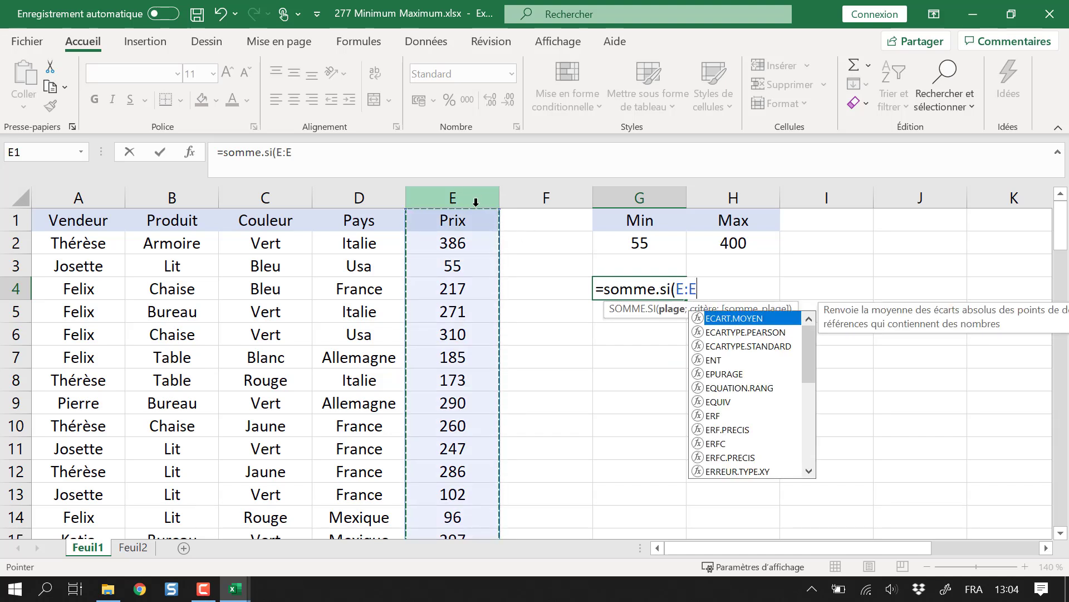
type(";")
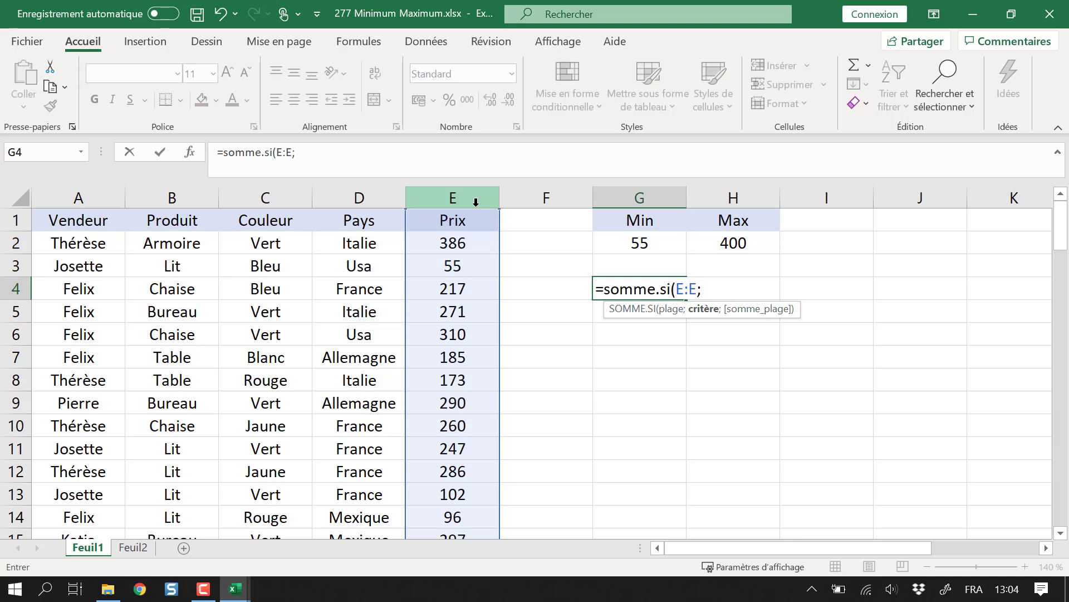
left_click(75, 197)
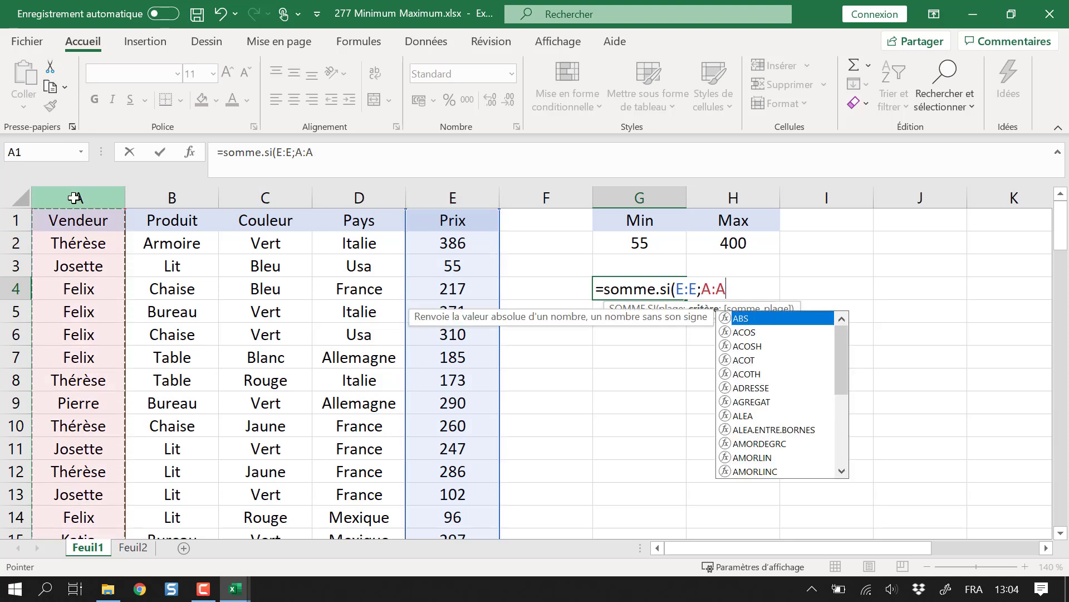
type(";")
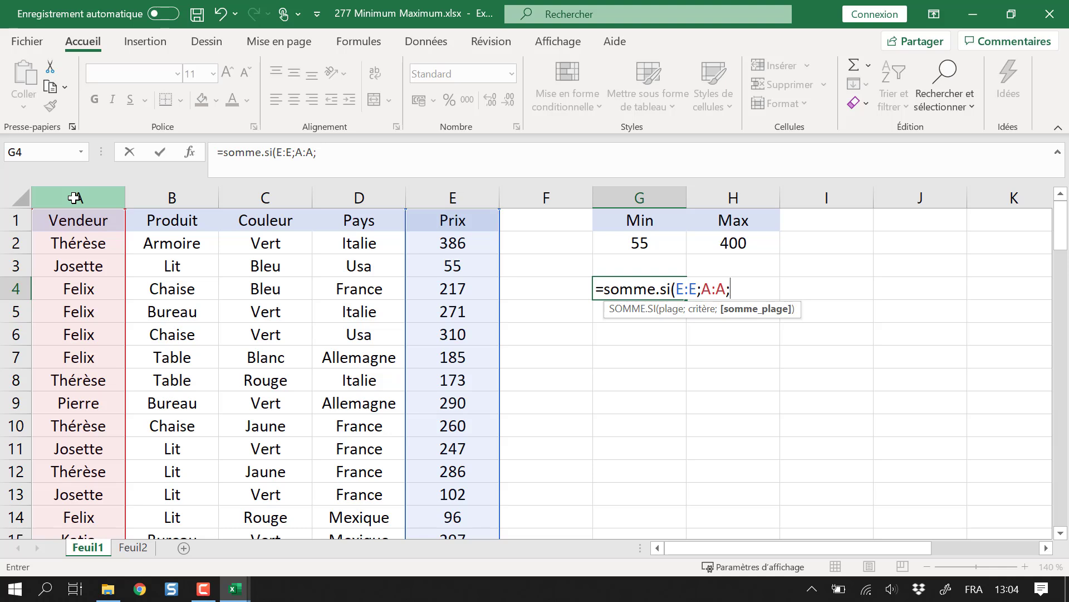
Step: Try to complete the SOMME.SI formula in G4 with the seller name from A2, in quotes, as the third argument
key("BackSpace")
type(";")
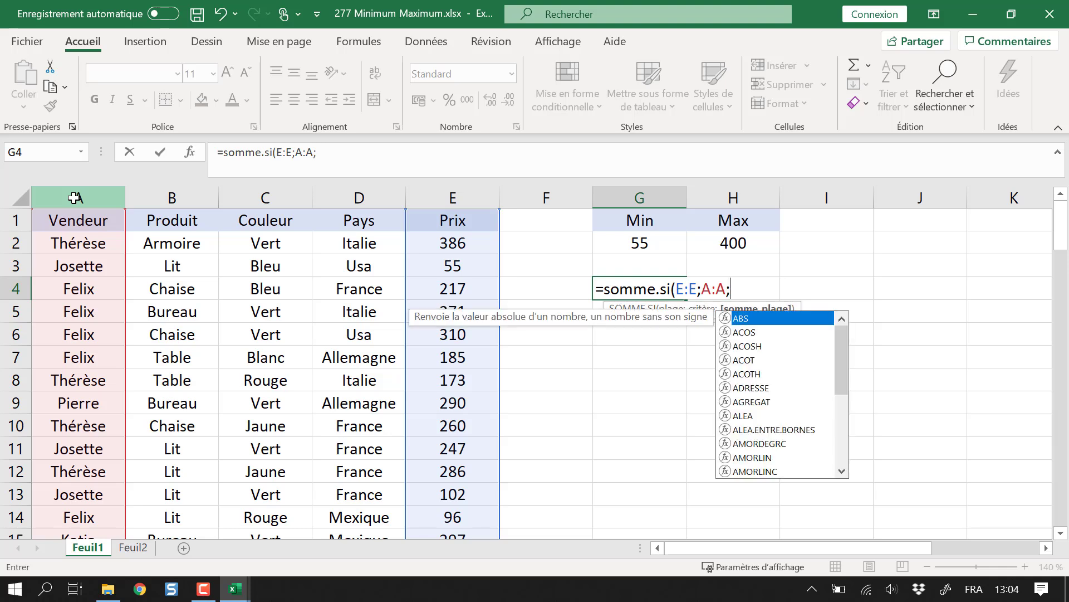
type(" \"T")
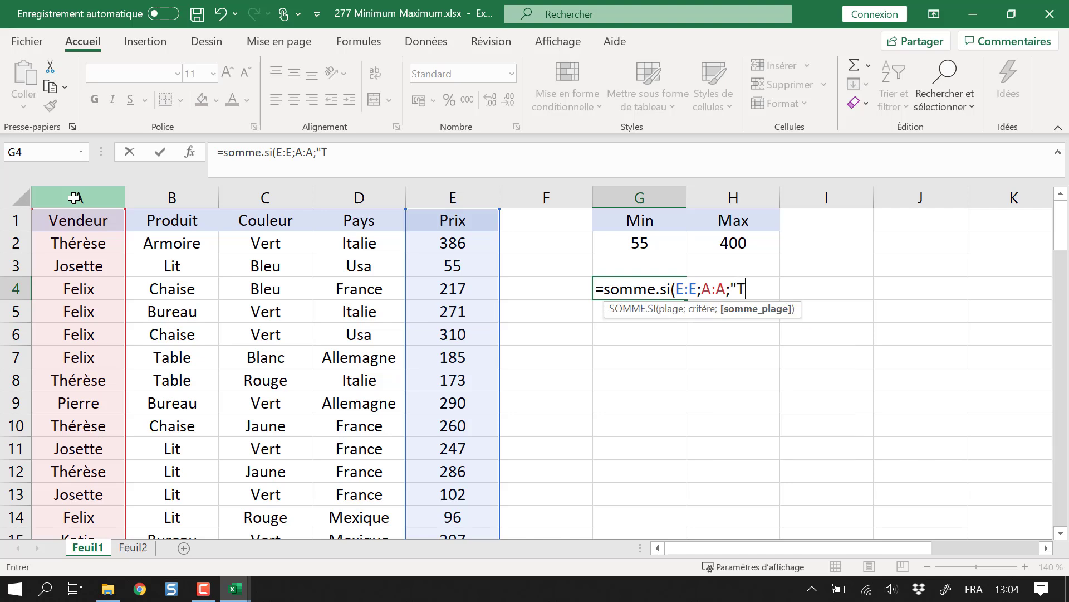
type("hérèse")
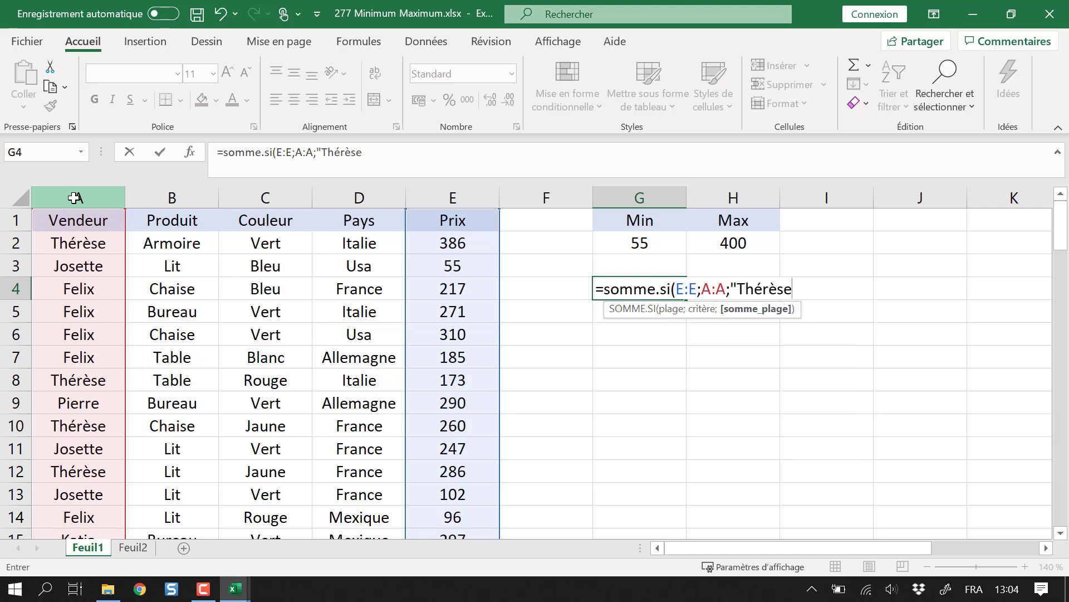
type("\")")
key("Return")
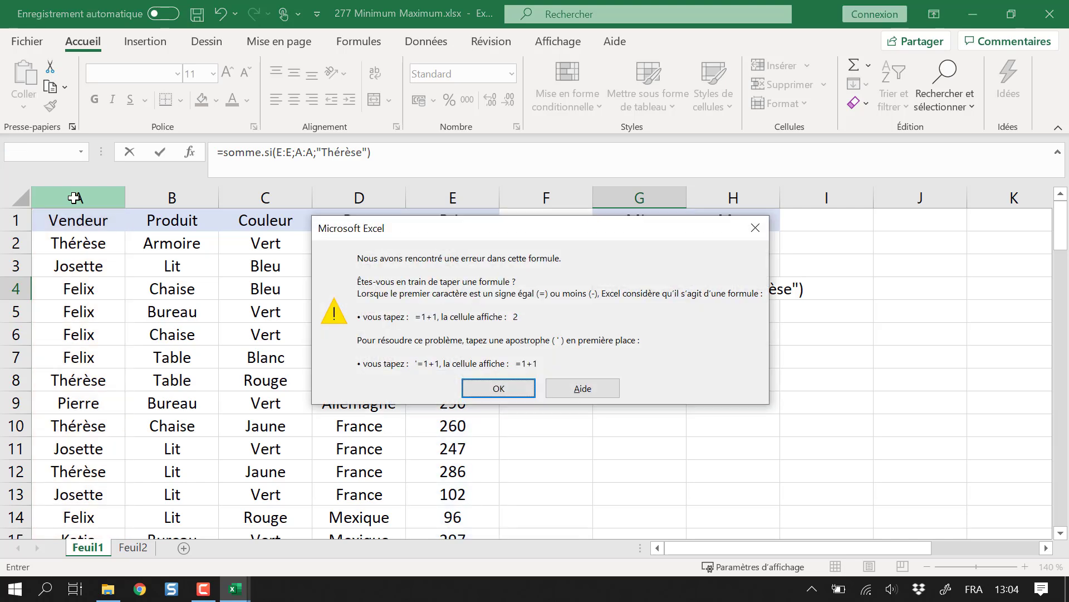
key("Return")
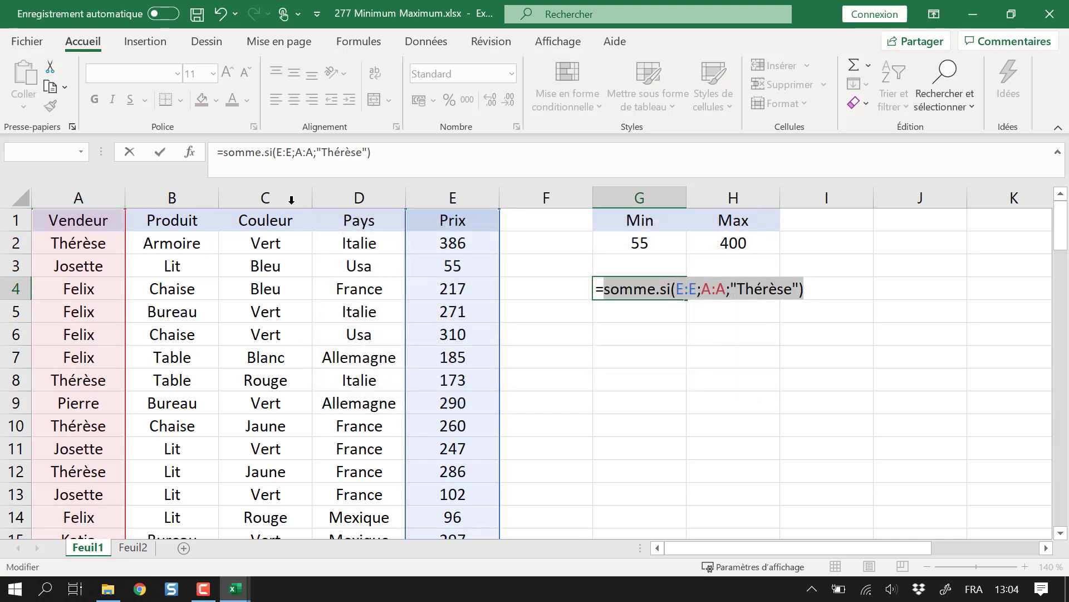
Step: Remove the E:E range and its separator from the start of the SOMME.SI arguments in G4
left_click(377, 157)
left_click(365, 152)
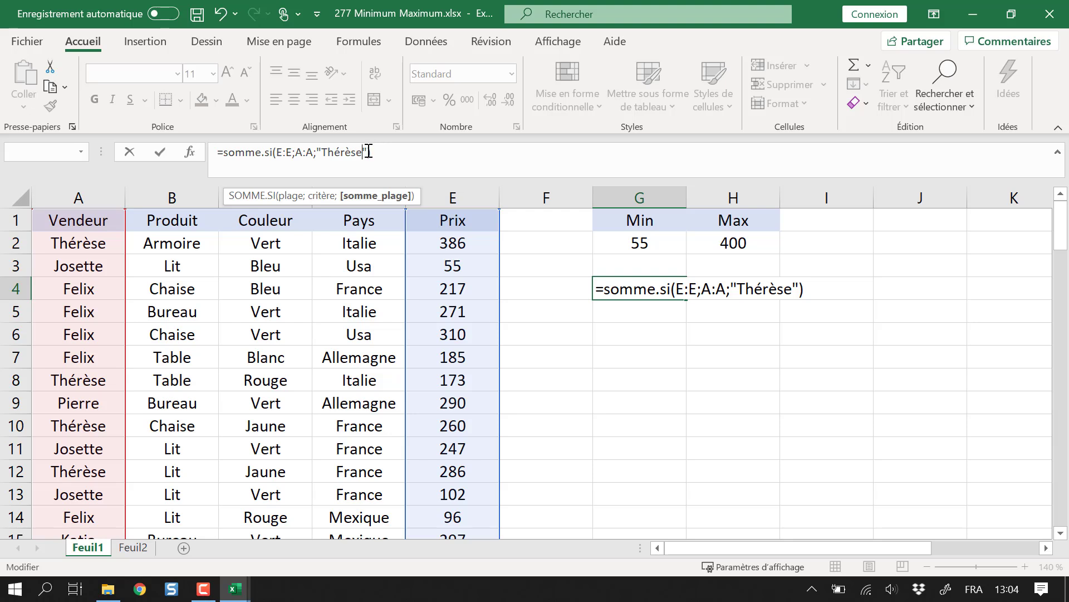
left_click_drag(369, 152, 278, 153)
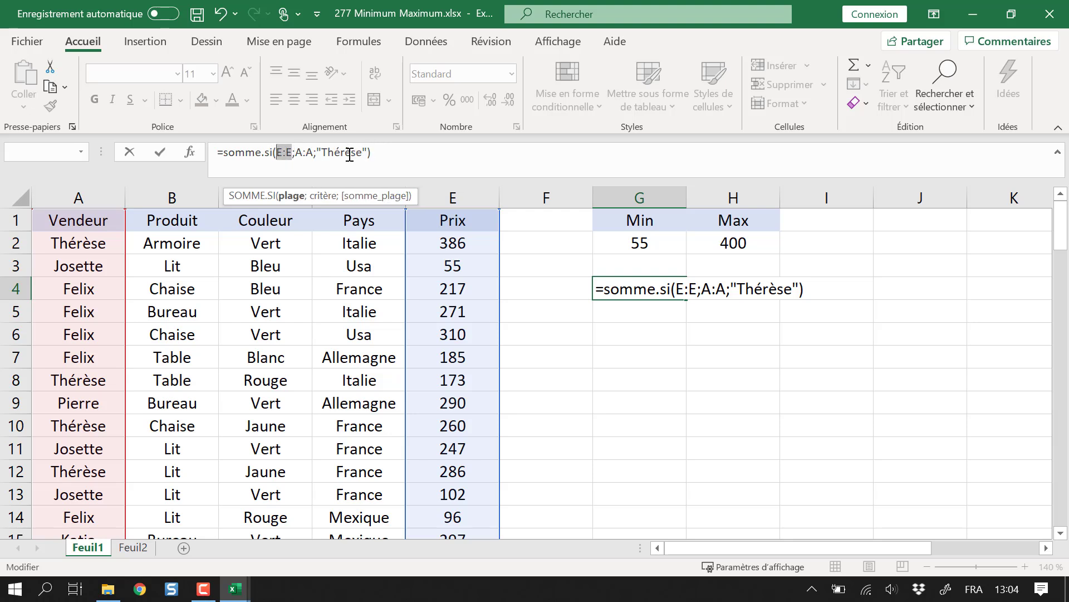
key("Delete")
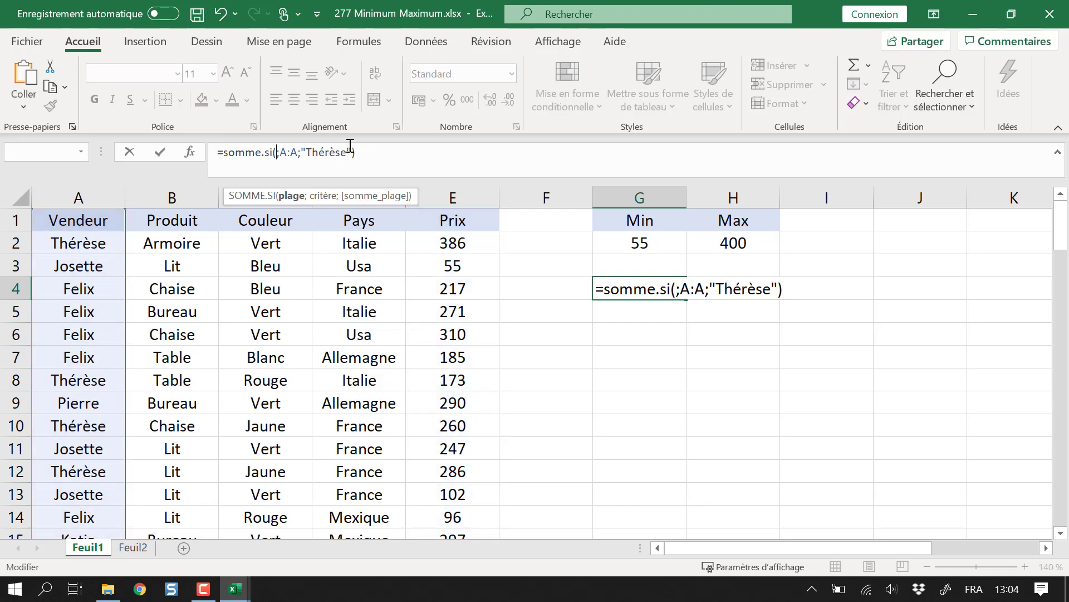
key("Delete")
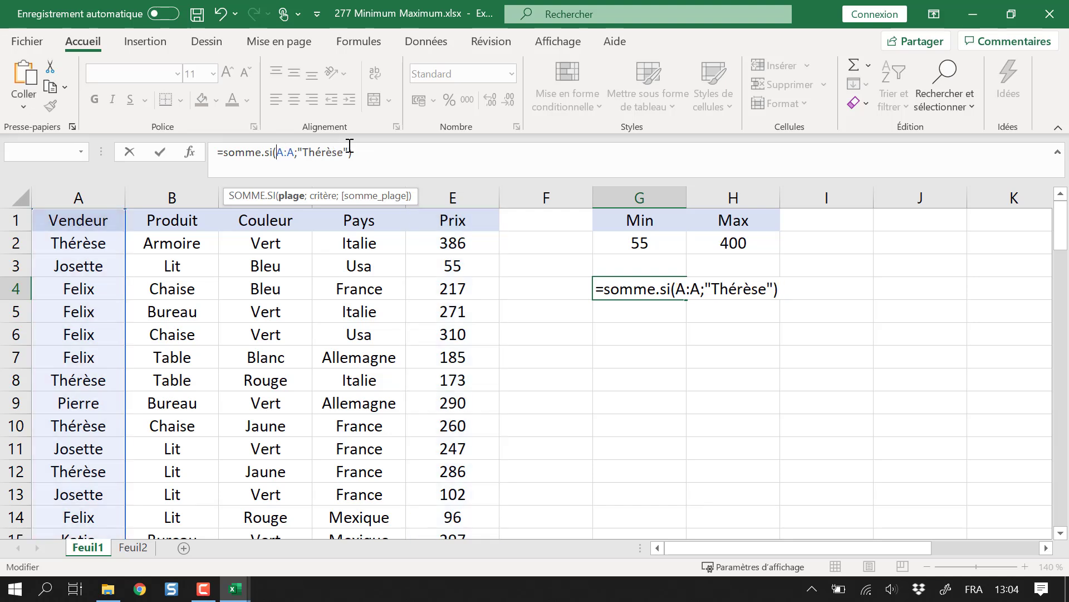
Step: Add E:E as the sum range after the seller criterion in G4 and validate the SOMME.SI formula
left_click(318, 152)
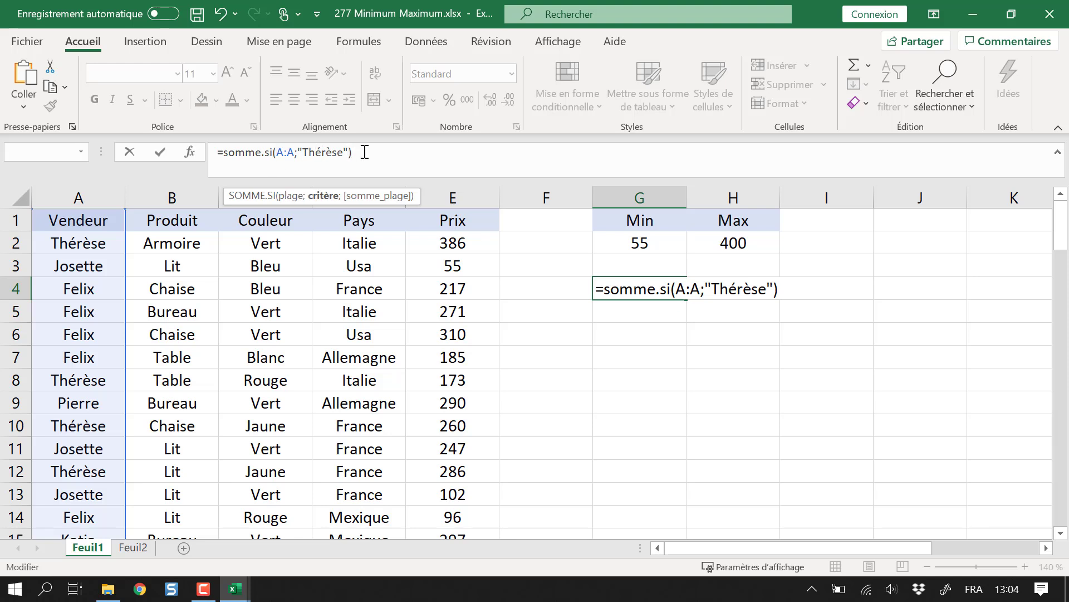
type(";")
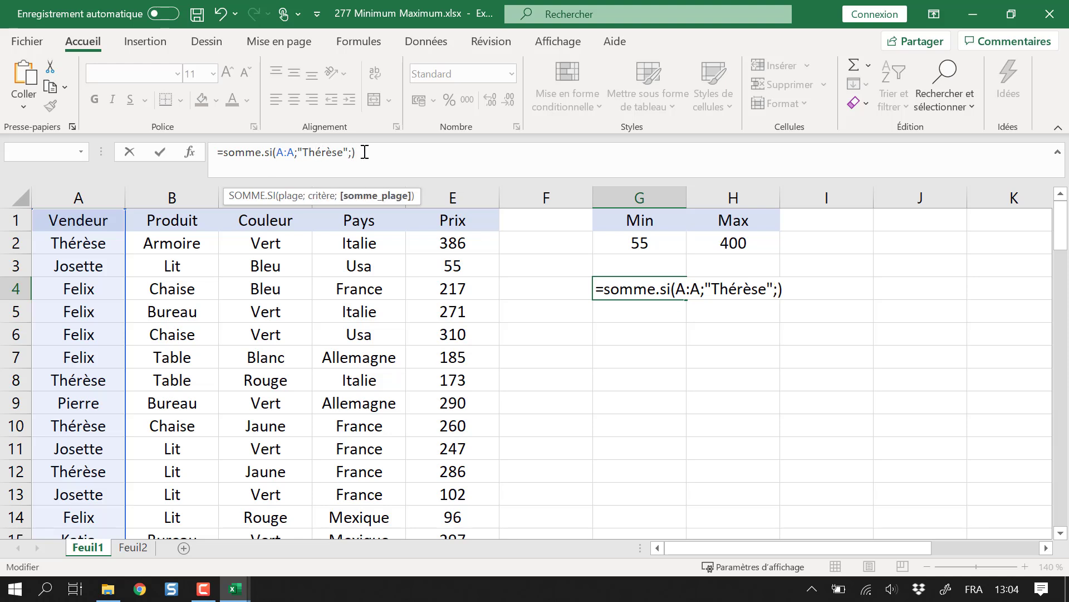
type("E:E")
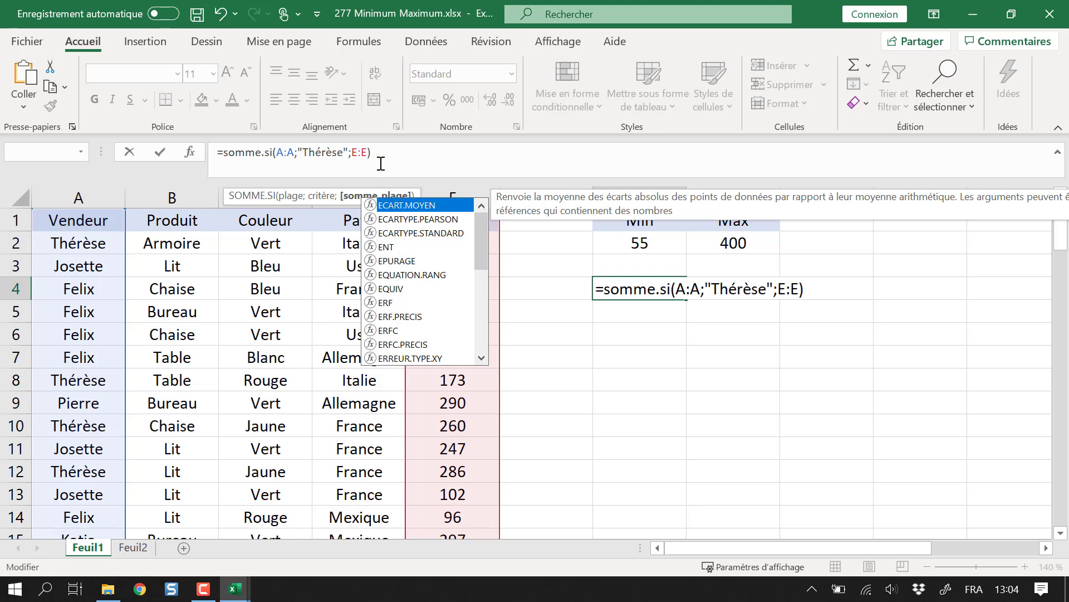
key("Return")
key("Up")
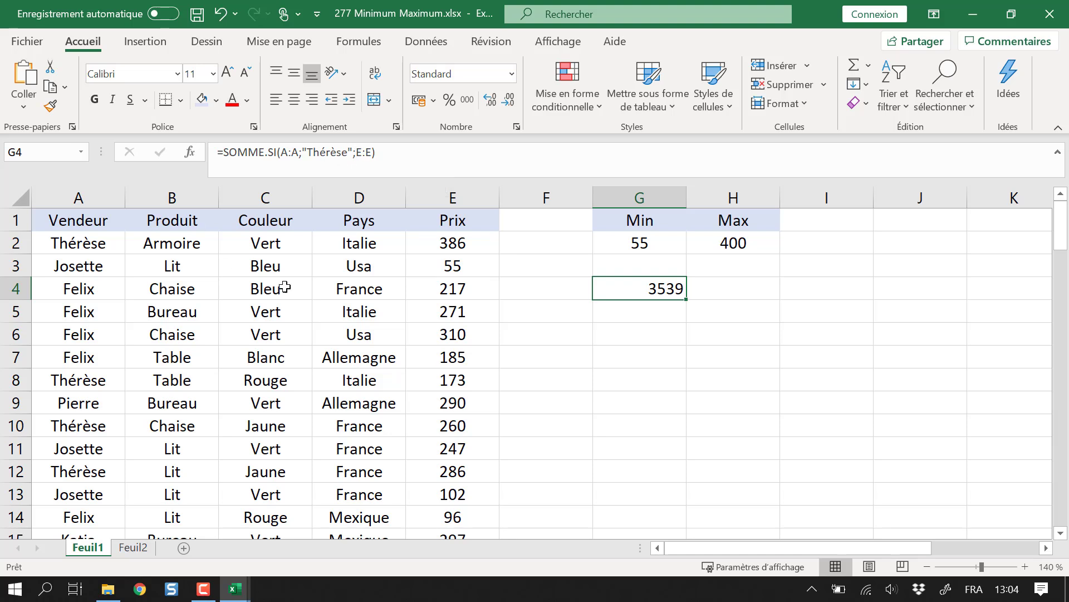
Step: Copy the text of the SOMME.SI formula from G4 into G5
left_click(457, 244)
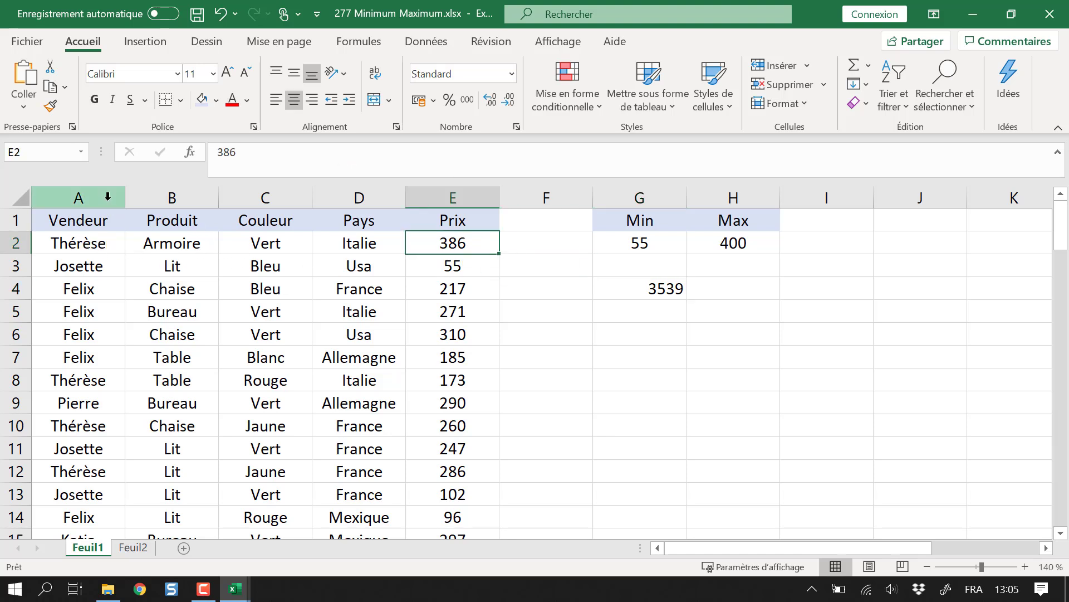
left_click(88, 245)
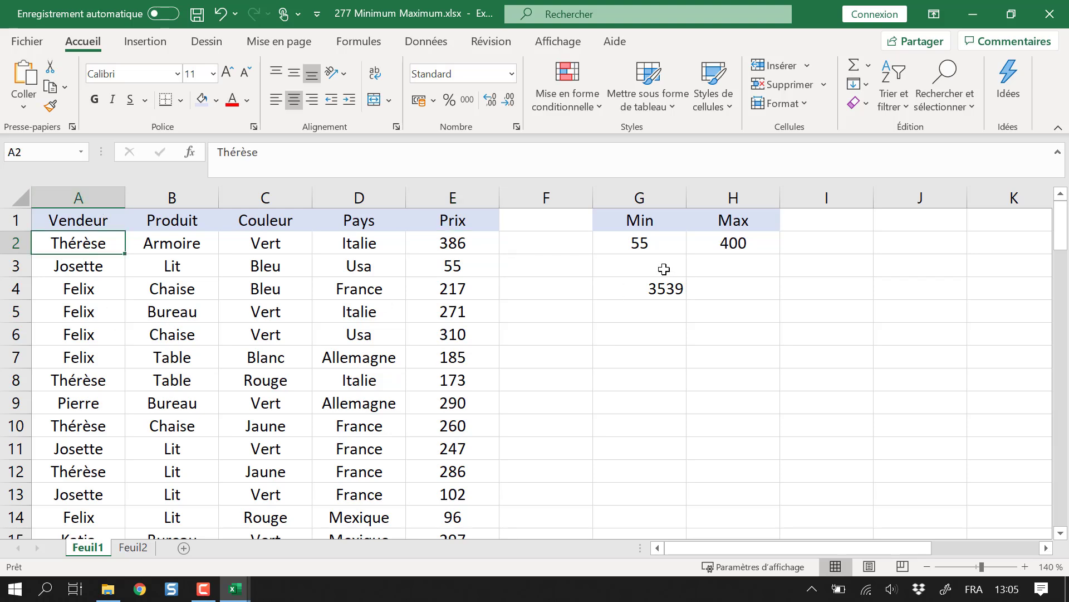
left_click(655, 291)
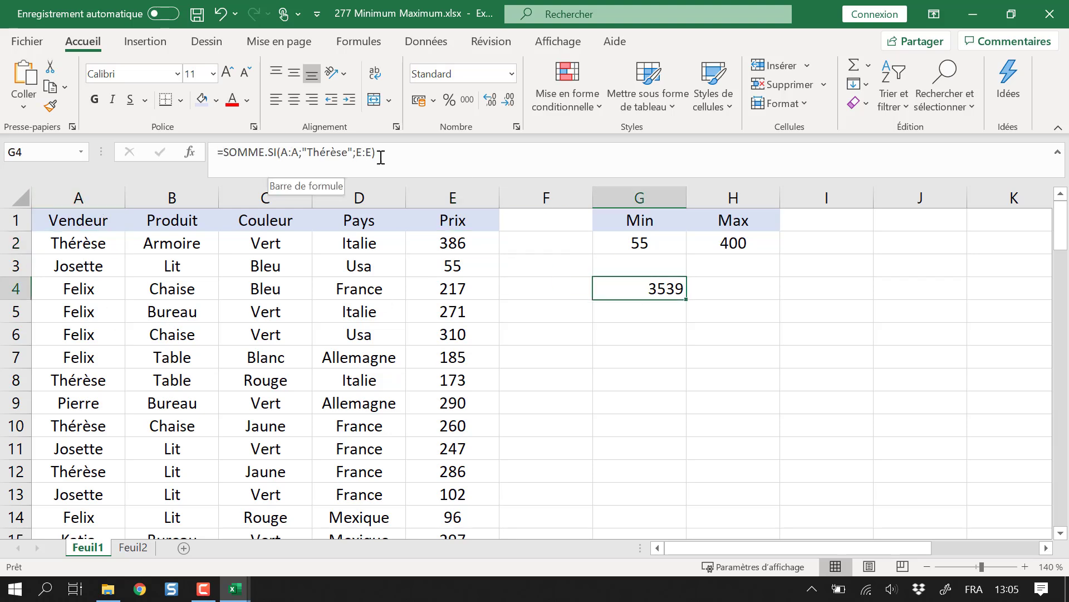
left_click_drag(375, 152, 280, 153)
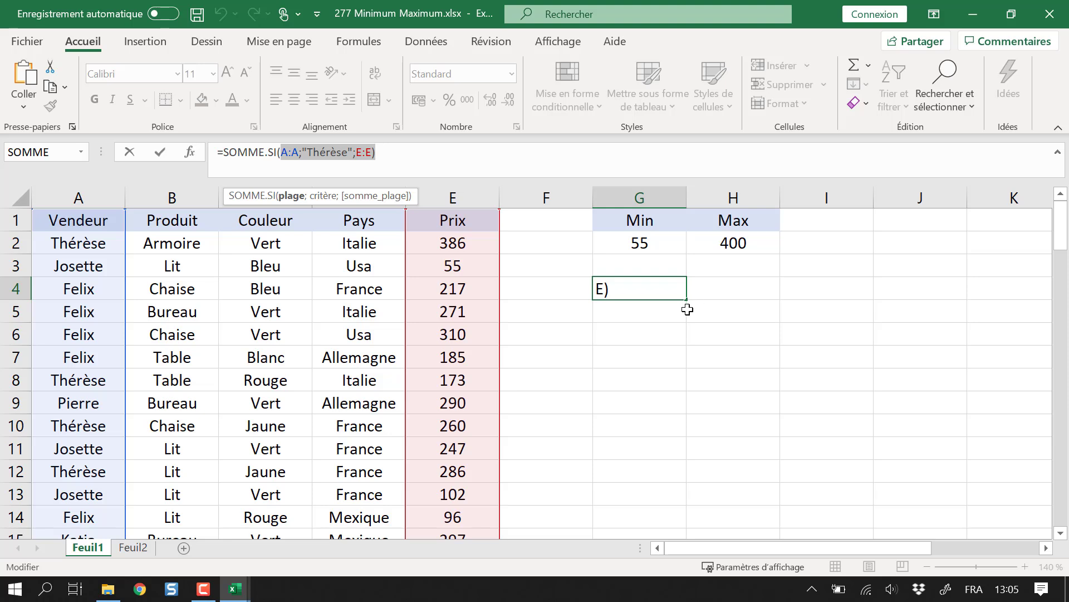
left_click_drag(417, 156, 202, 155)
key("ctrl+c")
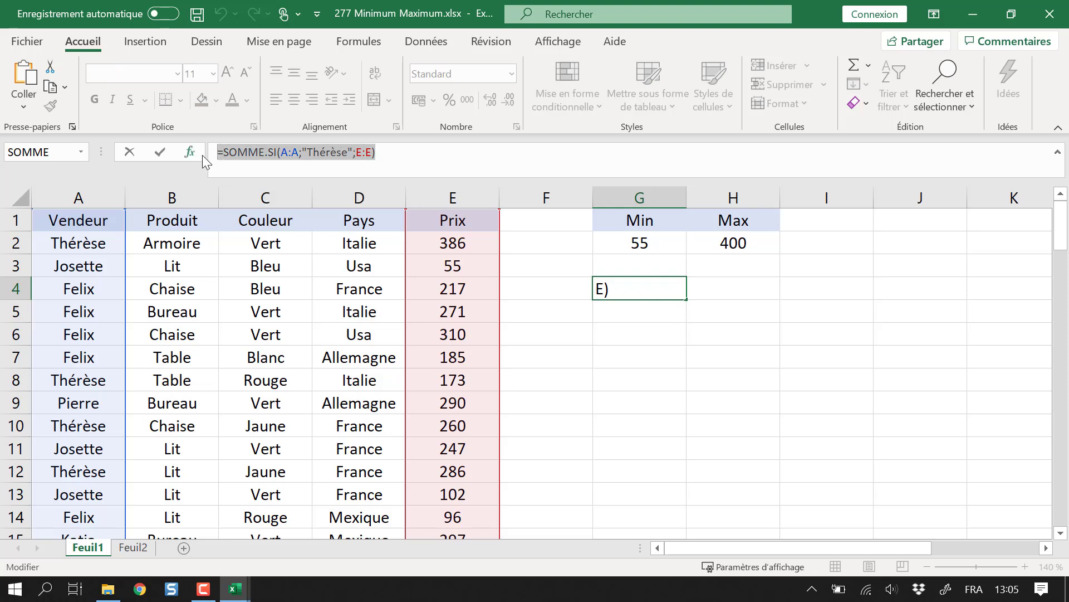
key("Escape")
left_click(633, 312)
left_click(383, 158)
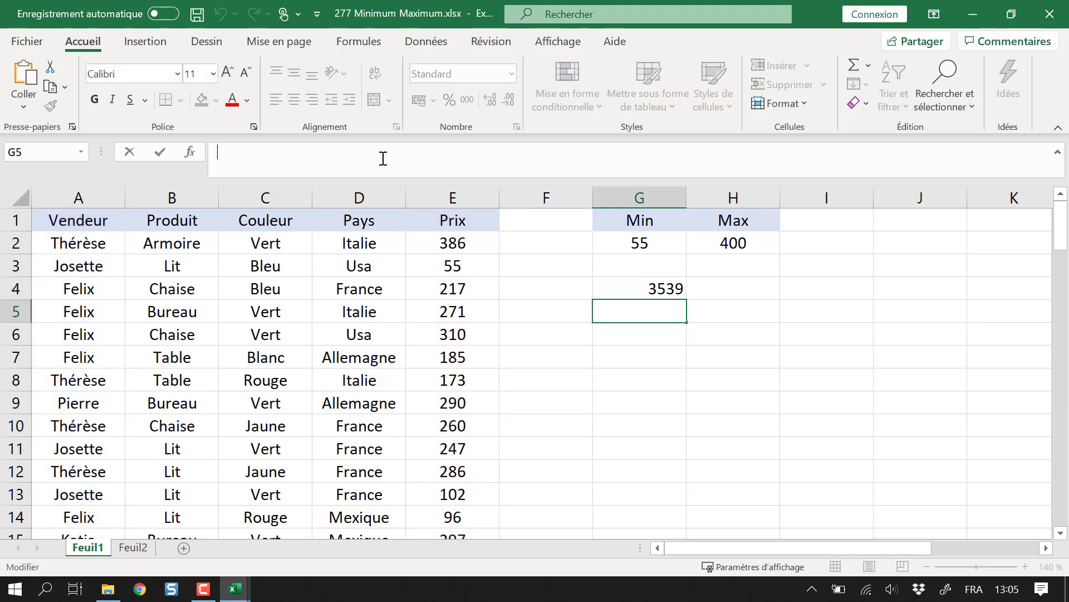
key("ctrl+v")
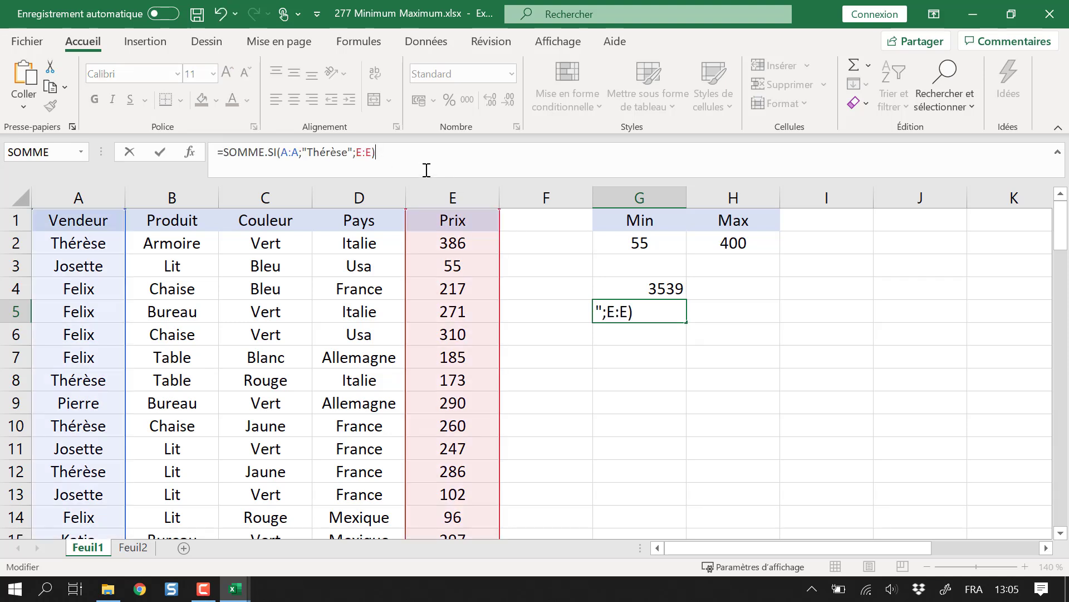
Step: Change the G5 function to SOMME.SI.ENS and move the E:E sum range to the first argument
left_click(280, 154)
type(".en")
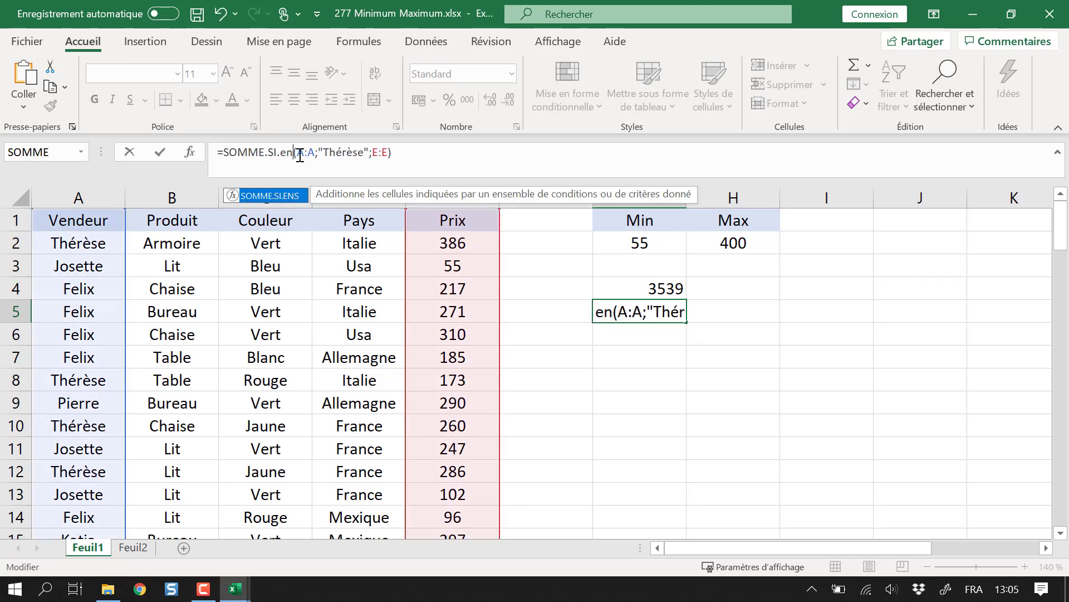
type("s")
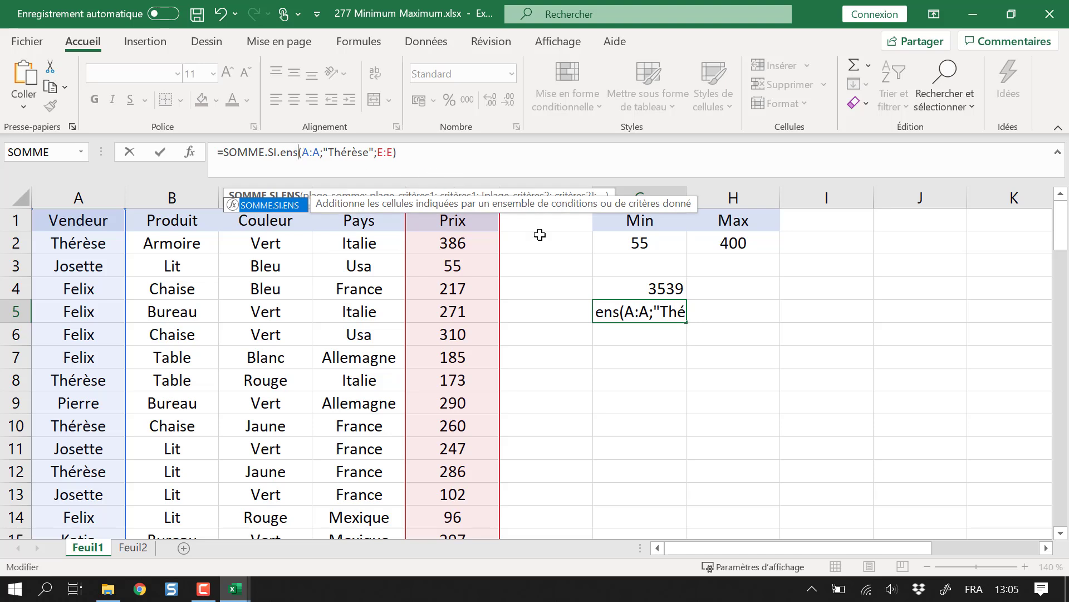
double_click(389, 153)
key("Delete")
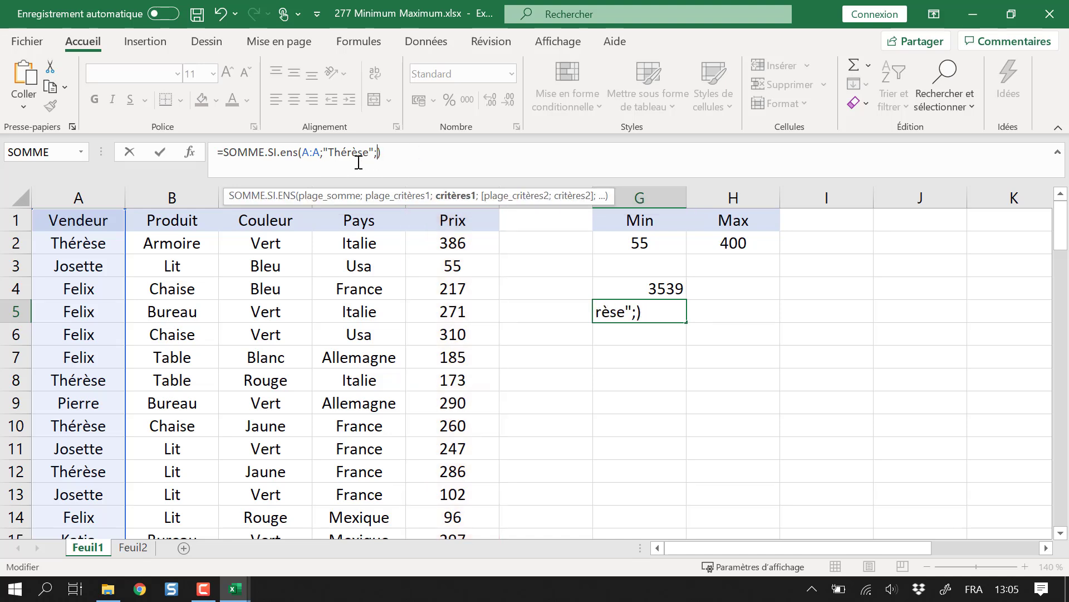
left_click(304, 153)
type("E:E;")
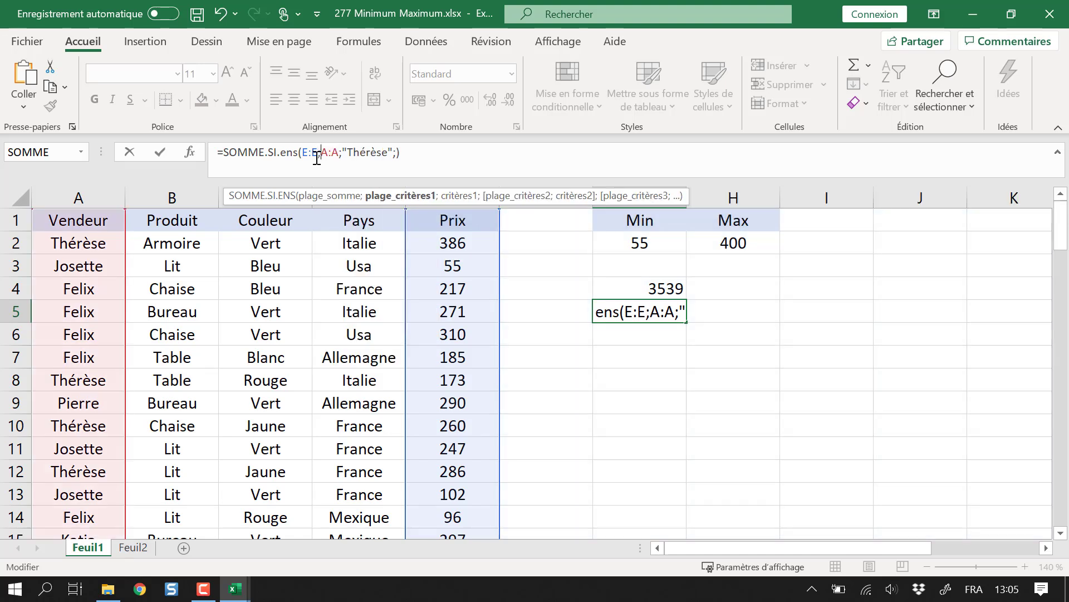
Step: Add the Produit column B:B with the criterion "Armoire" as the second condition in G5 and validate the formula
left_click(384, 153)
left_click(395, 153)
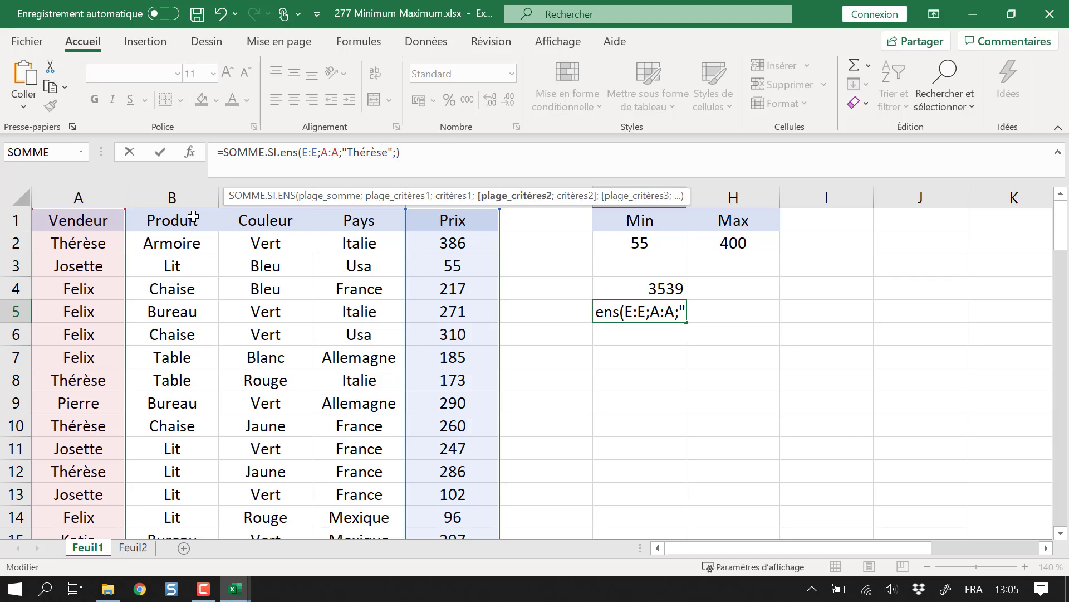
left_click(187, 192)
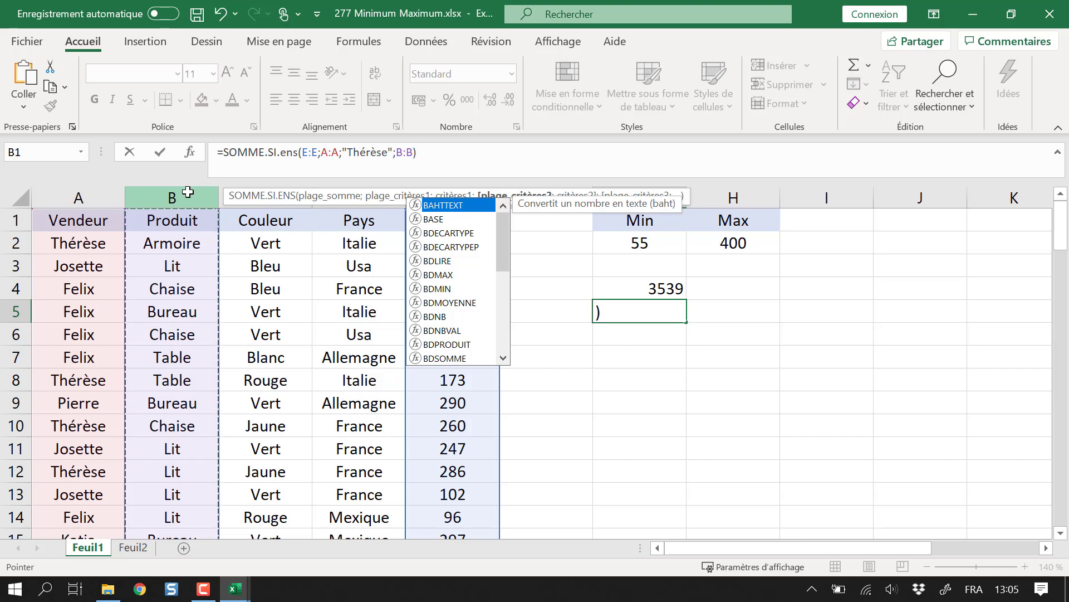
type("\"")
type("Armoire")
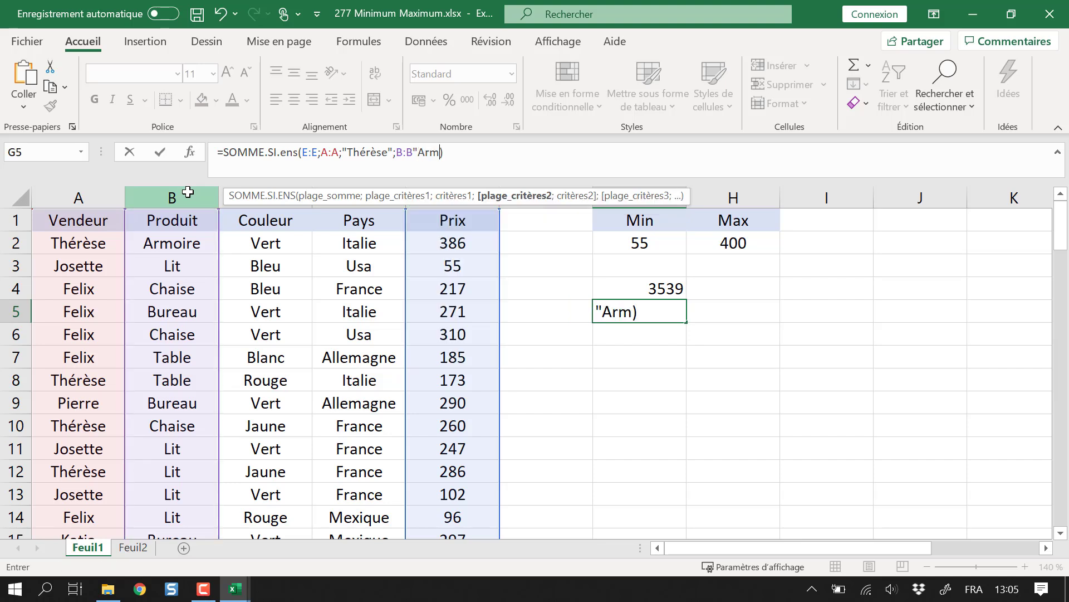
type("\"")
key("Return")
key("Return")
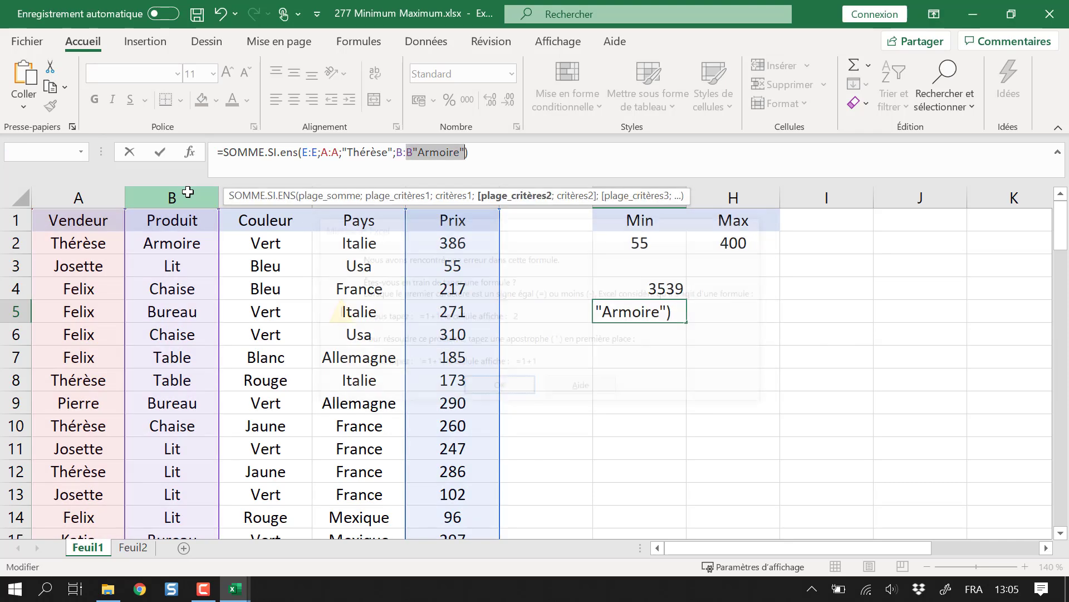
left_click(423, 152)
key("Left")
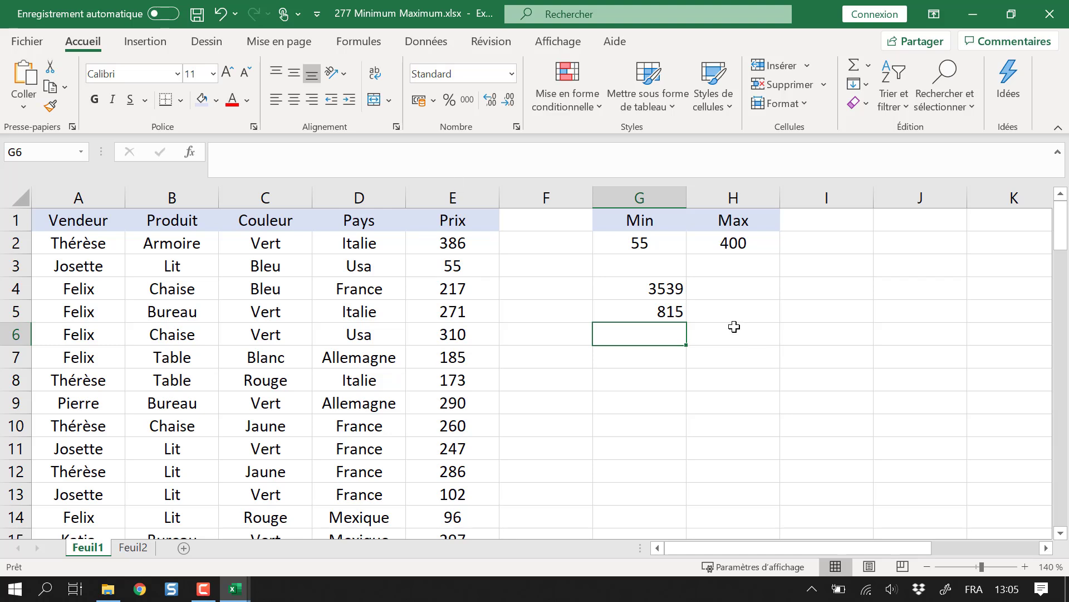
Step: Compare the SOMME.SI formula in G4 with the SOMME.SI.ENS formula in G5
left_click_drag(652, 287, 660, 312)
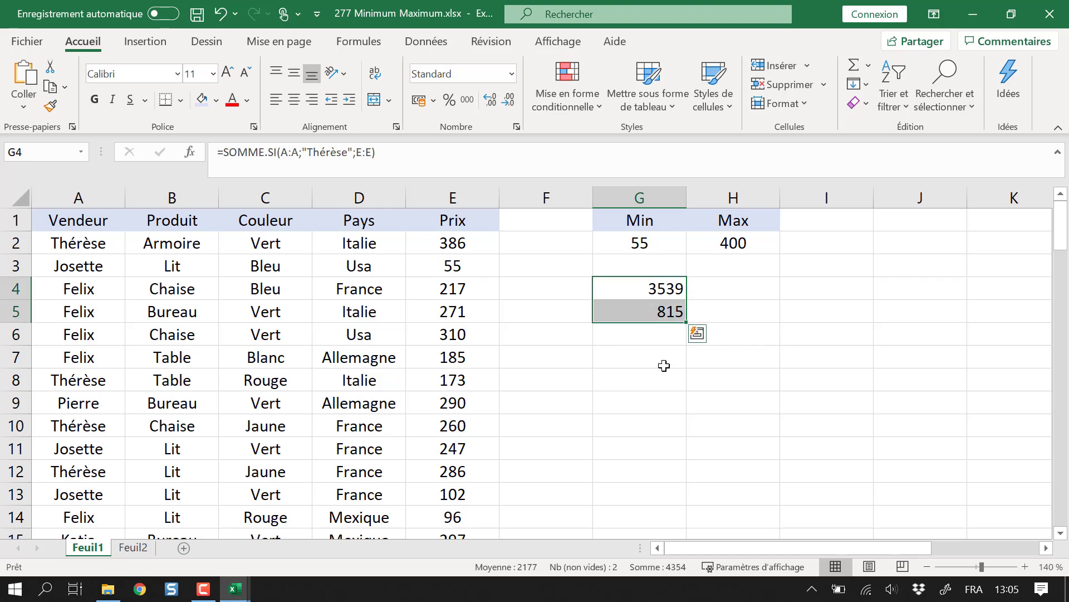
left_click(670, 360)
left_click(662, 285)
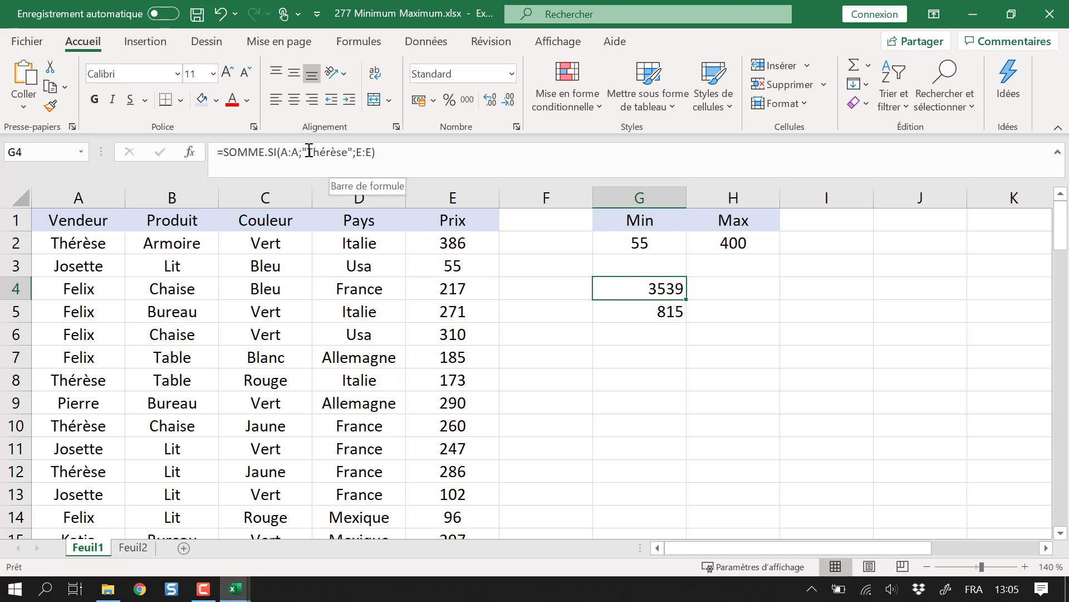
left_click(606, 311)
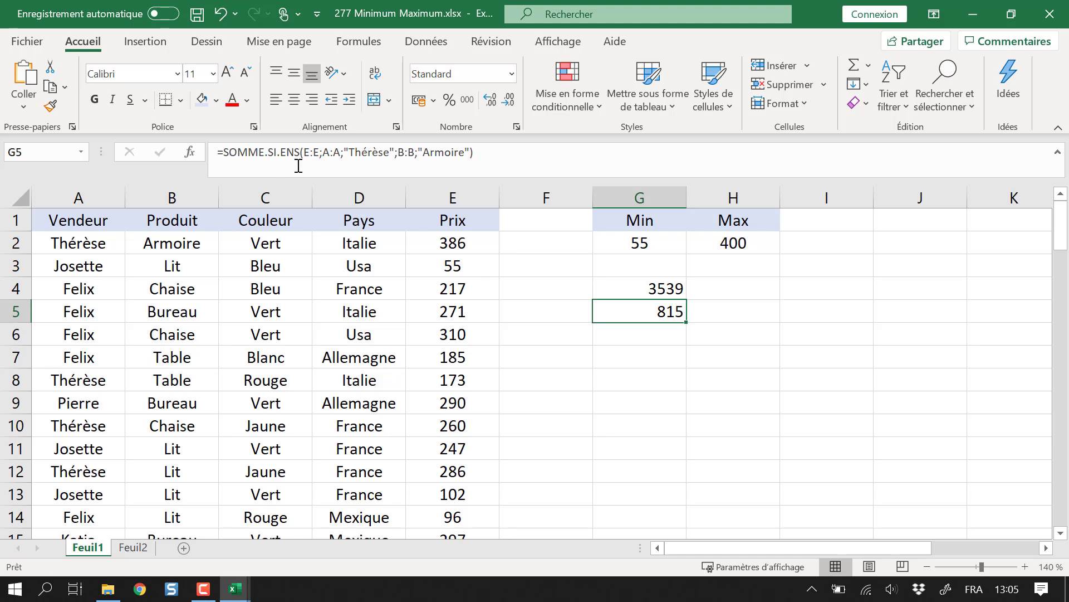
Step: Start a MIN.SI.ENS formula in G7 with the Vendeur column A:A and the name of the seller in A2 as quoted criterion
left_click(672, 348)
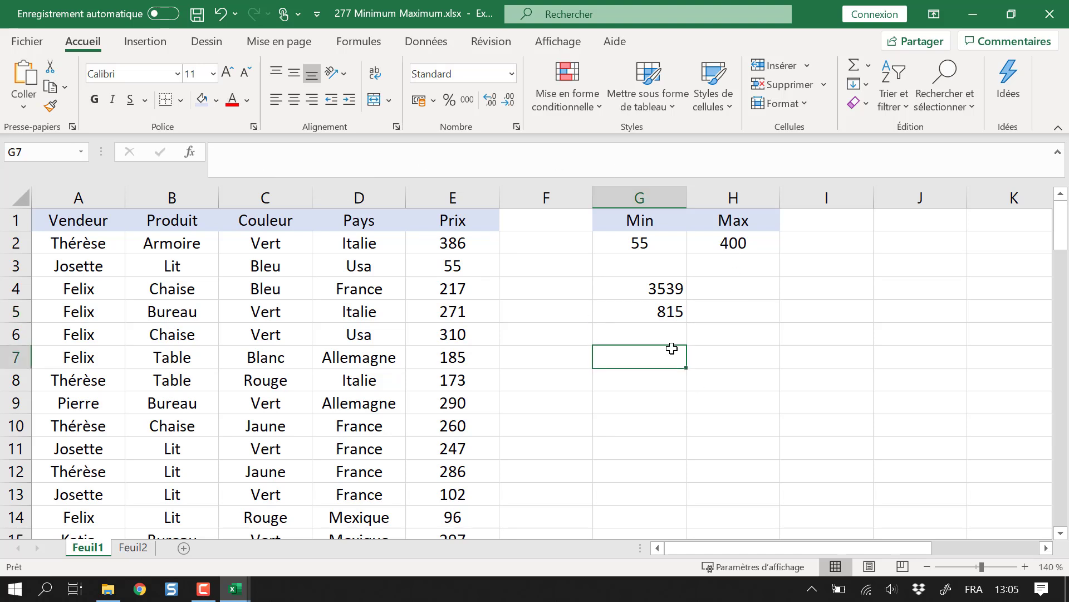
type("=min")
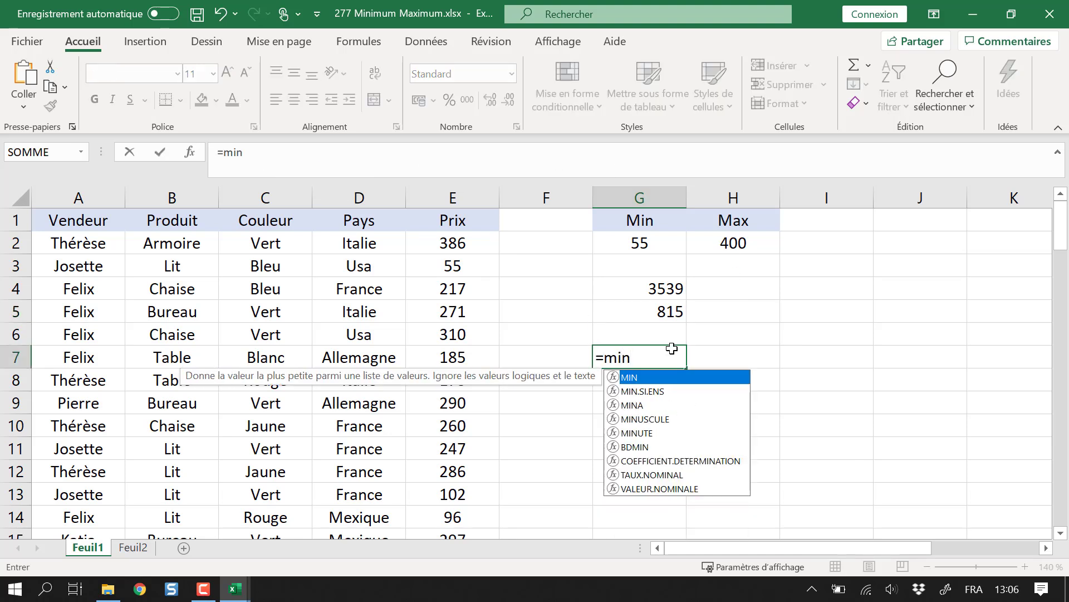
key("Down")
key("Tab")
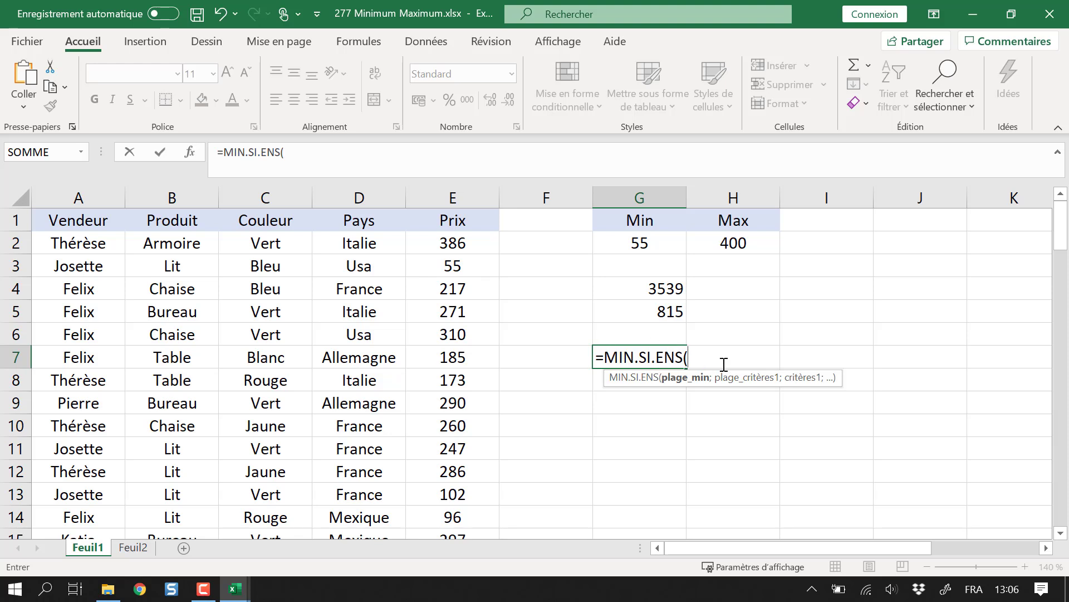
left_click(89, 192)
type(";")
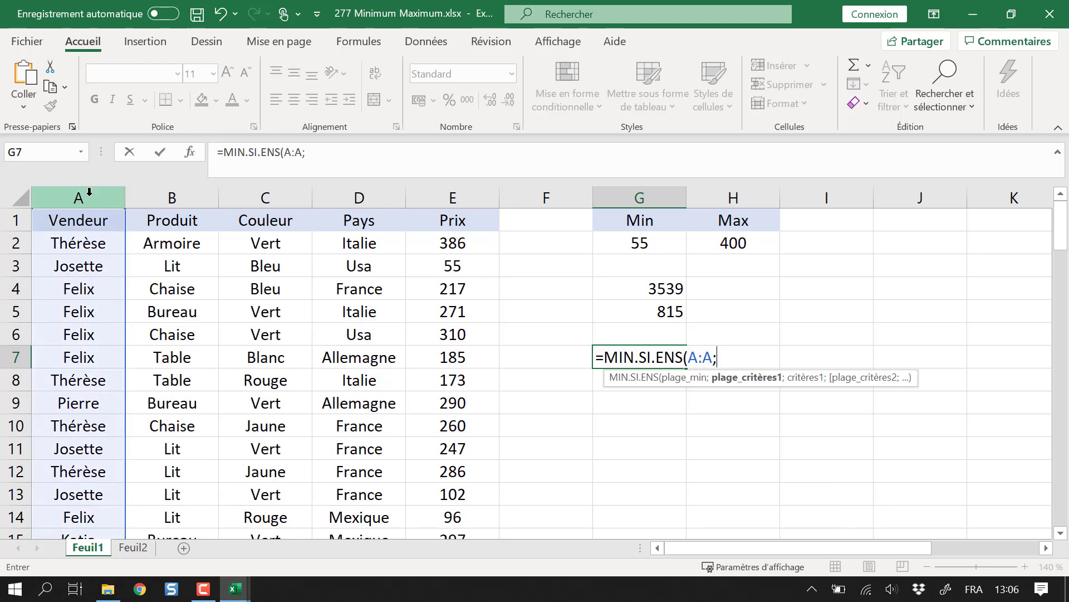
type("\"Thérèseé")
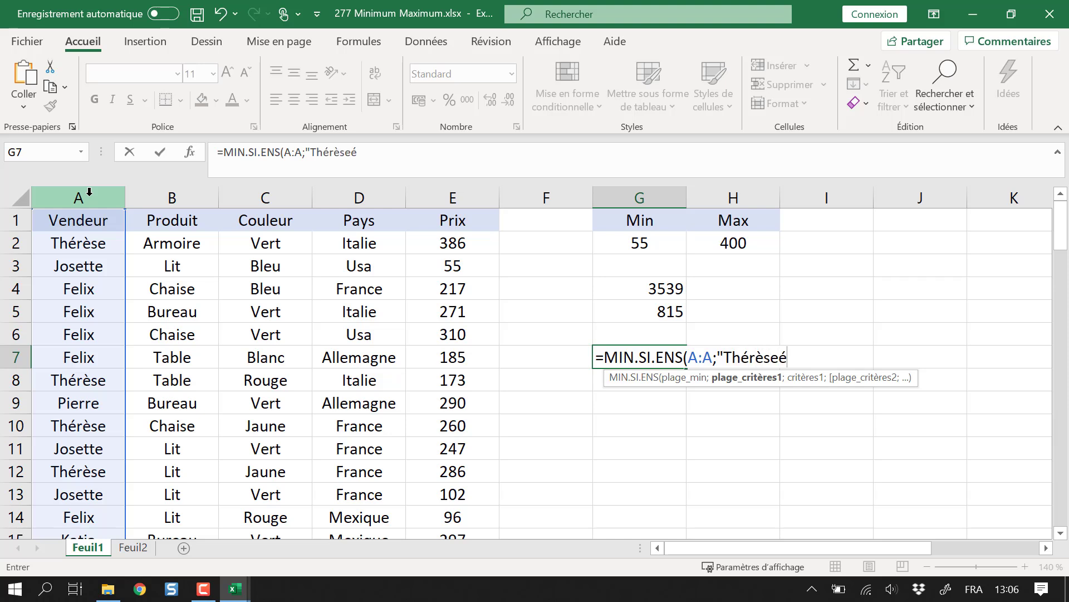
key("BackSpace")
type("\";")
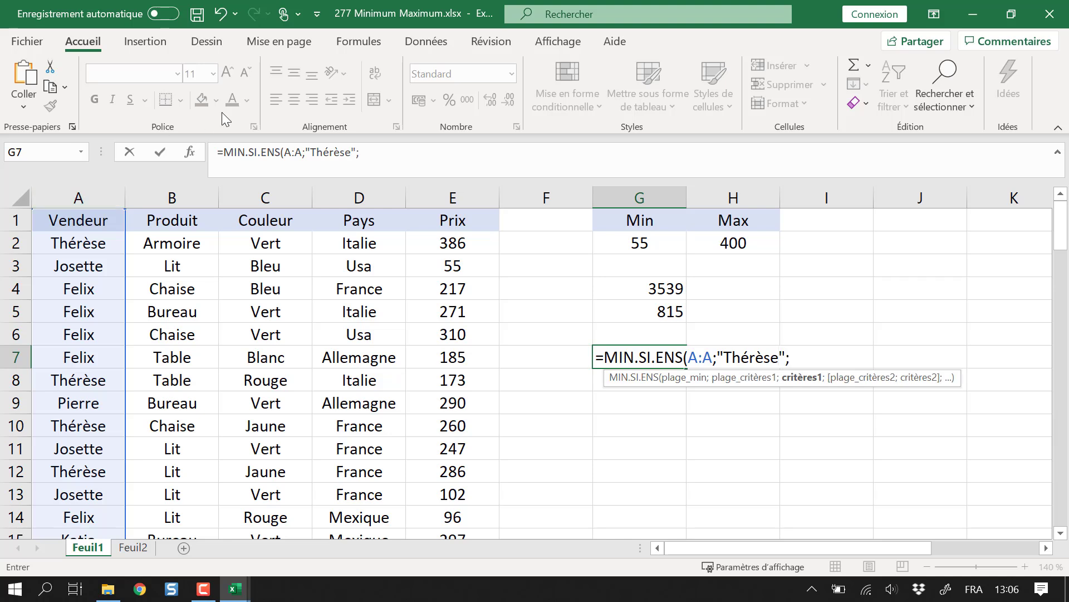
Step: Insert the Prix column E:E as the first argument of the G7 formula, remove the trailing semicolon and validate
left_click(686, 357)
left_click(687, 357)
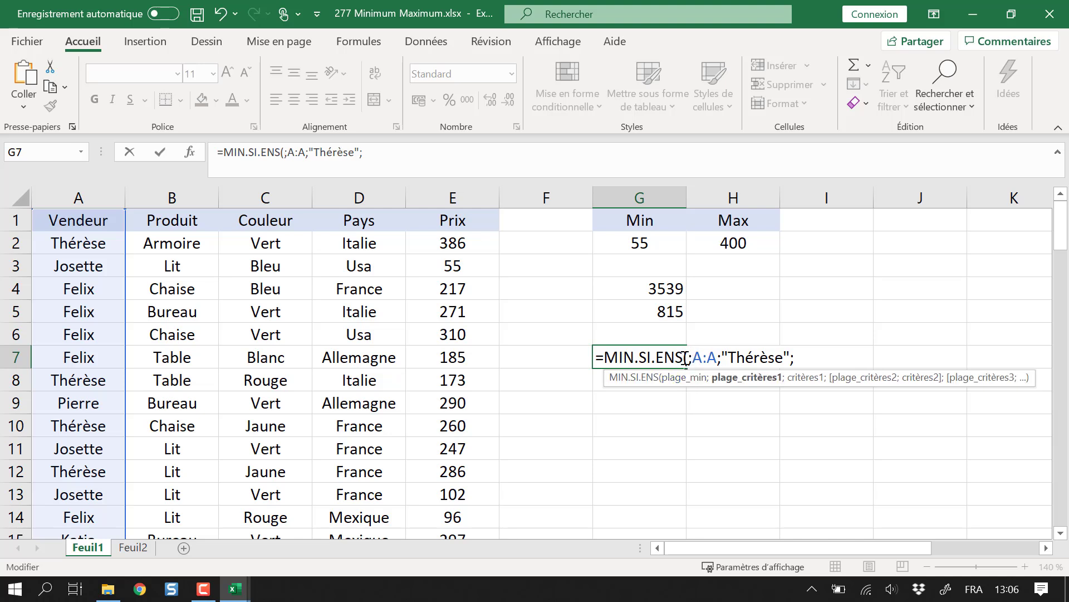
type(";")
left_click(455, 196)
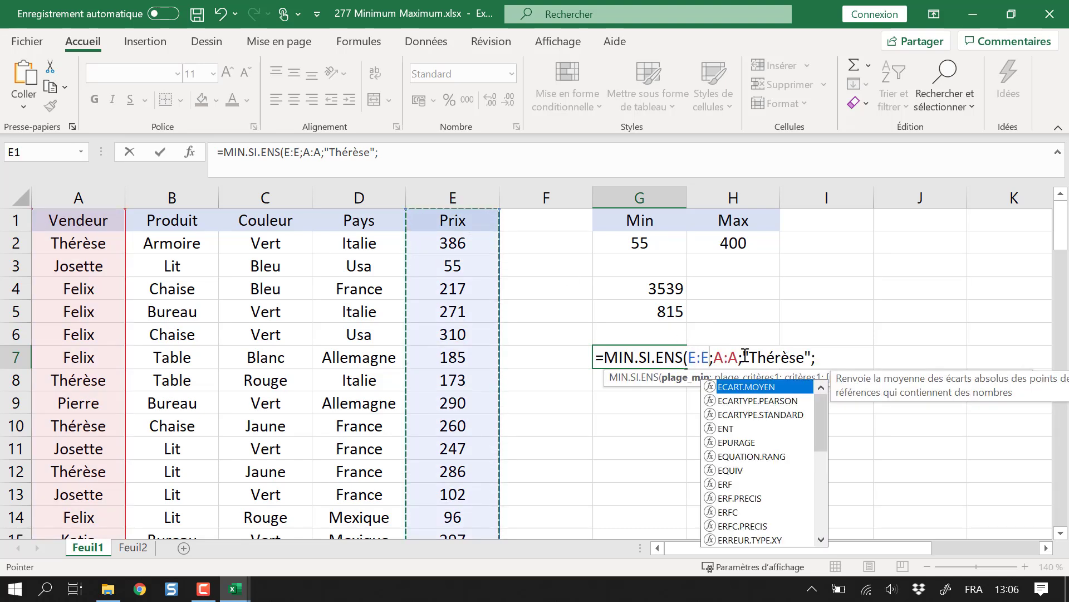
left_click(723, 357)
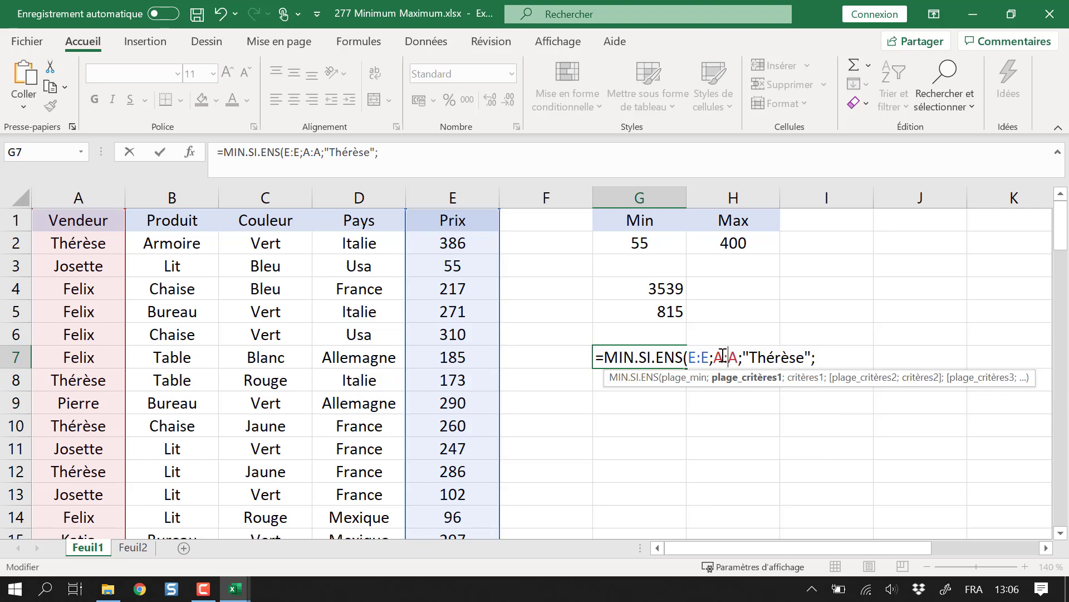
left_click(791, 357)
left_click(820, 357)
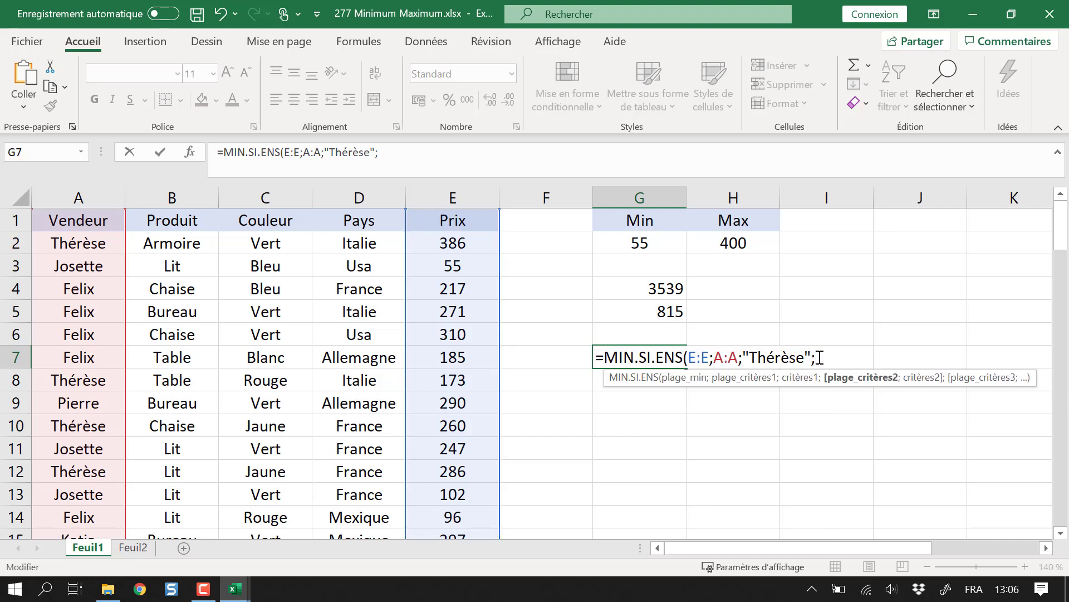
key("BackSpace")
key("Return")
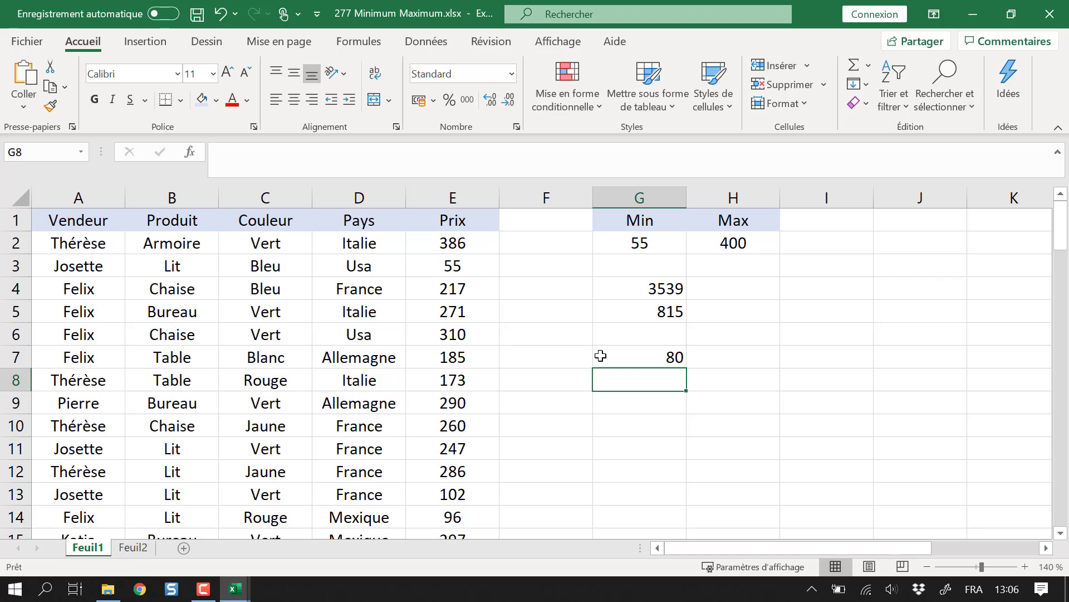
Step: Copy the text of the MIN.SI.ENS formula from G7 into H7
left_click(673, 357)
left_click(282, 154)
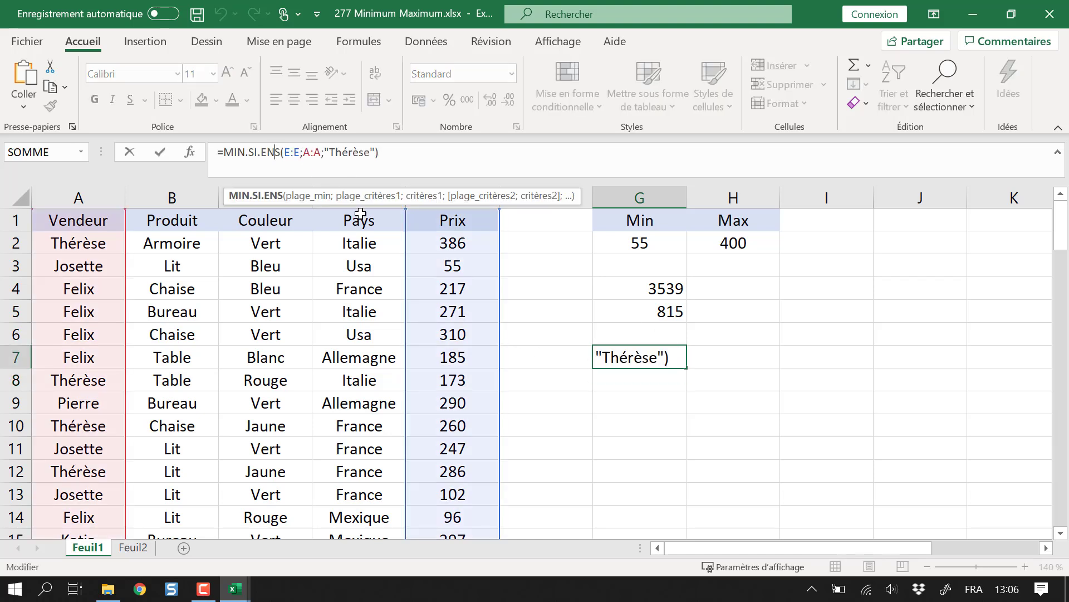
key("Escape")
left_click(414, 162)
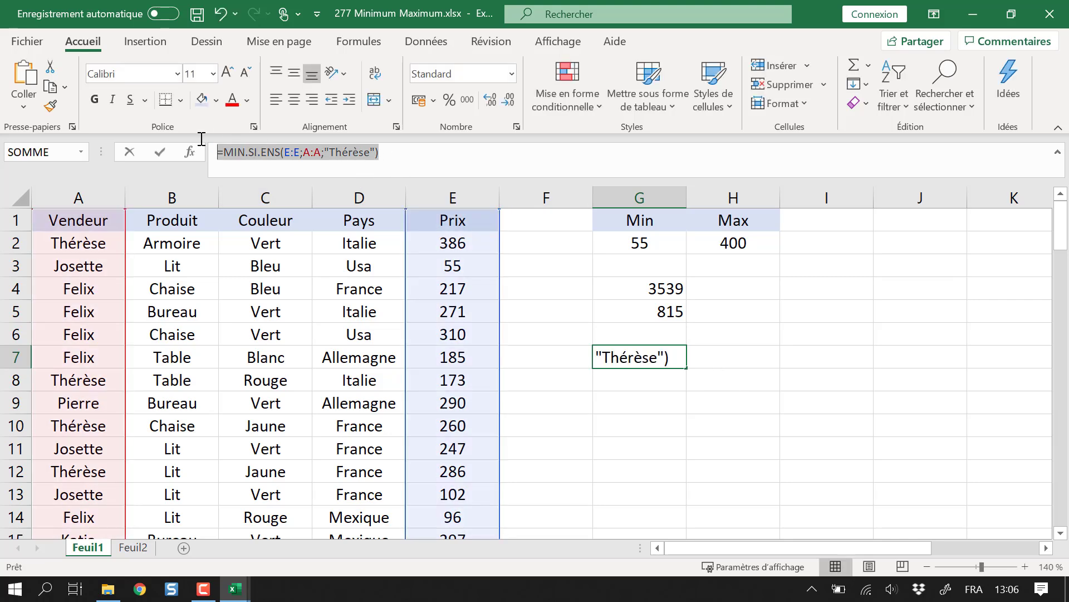
key("Escape")
left_click(746, 362)
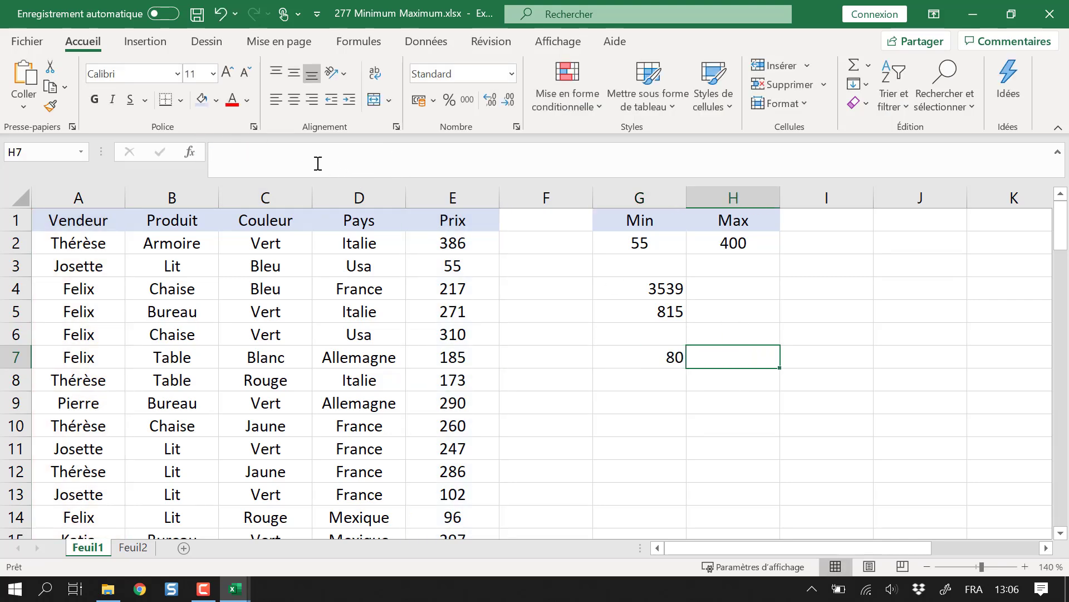
left_click(314, 161)
type("=MIN.SI.ENS(E:E;A:A;\"Thérèse\")")
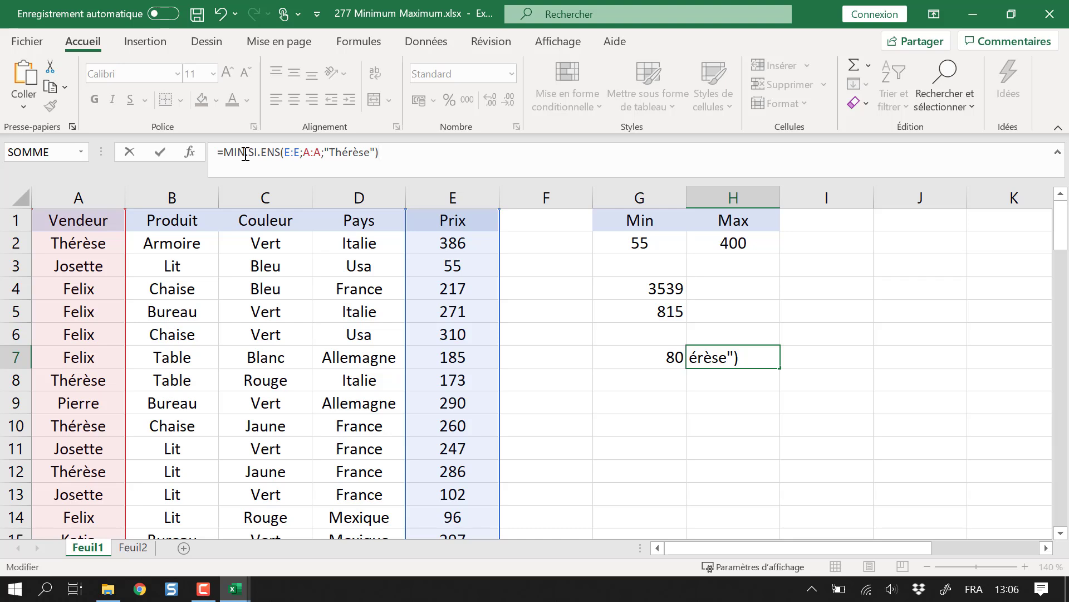
Step: Change the function in H7 to MAX.SI.ENS and validate the formula
left_click(248, 158)
key("BackSpace")
key("BackSpace")
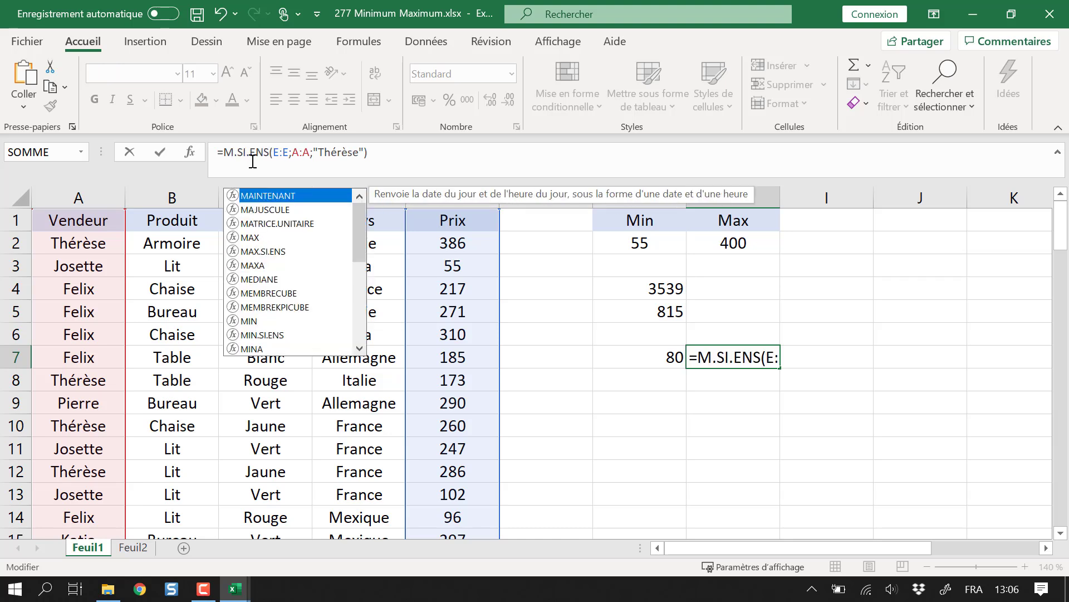
type("AX")
key("Return")
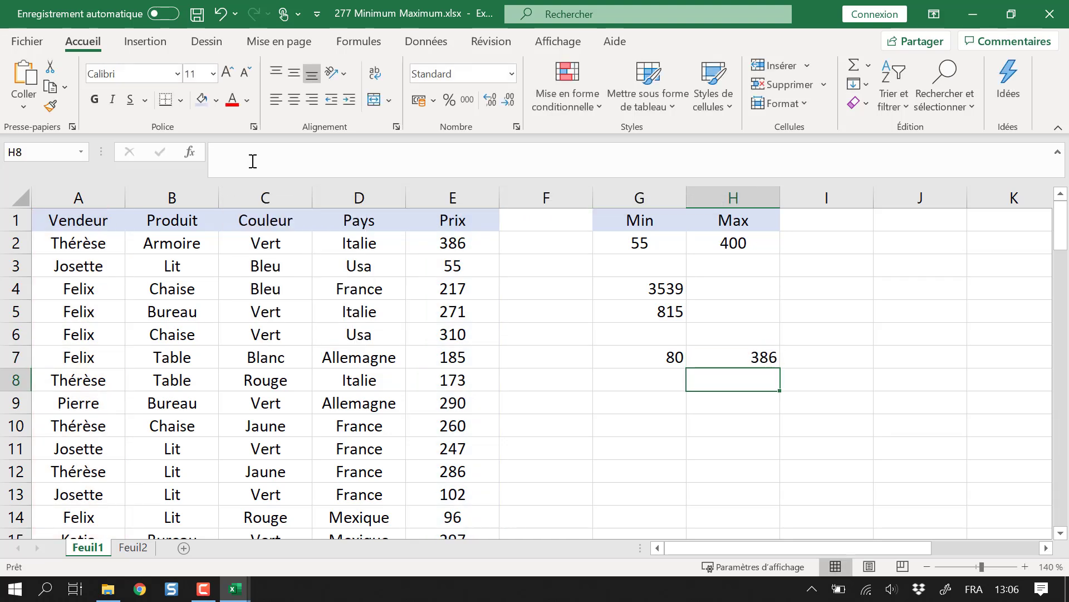
key("Up")
key("Down")
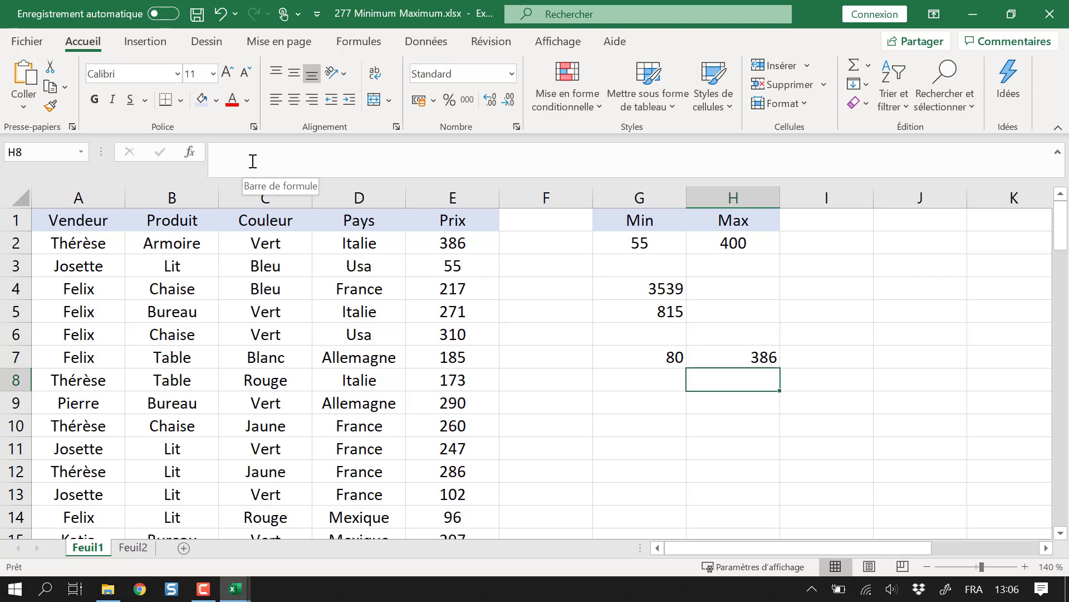
key("Down")
key("Down")
key("Left")
key("Up")
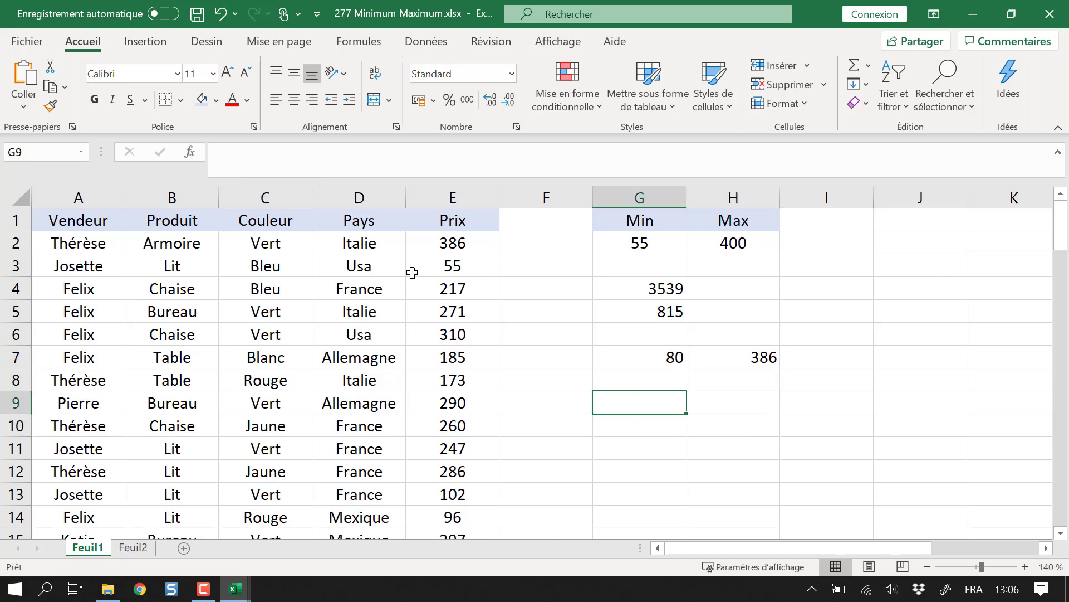
Step: Copy the text of the MIN.SI.ENS formula from G7 into G9
left_click_drag(670, 362, 721, 363)
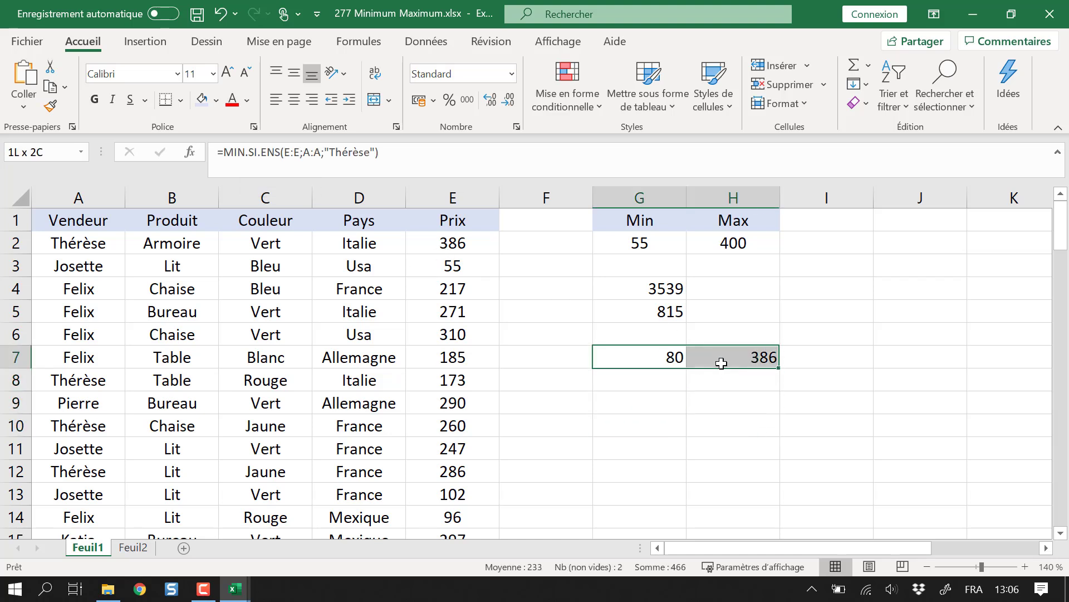
left_click(673, 360)
left_click(410, 152)
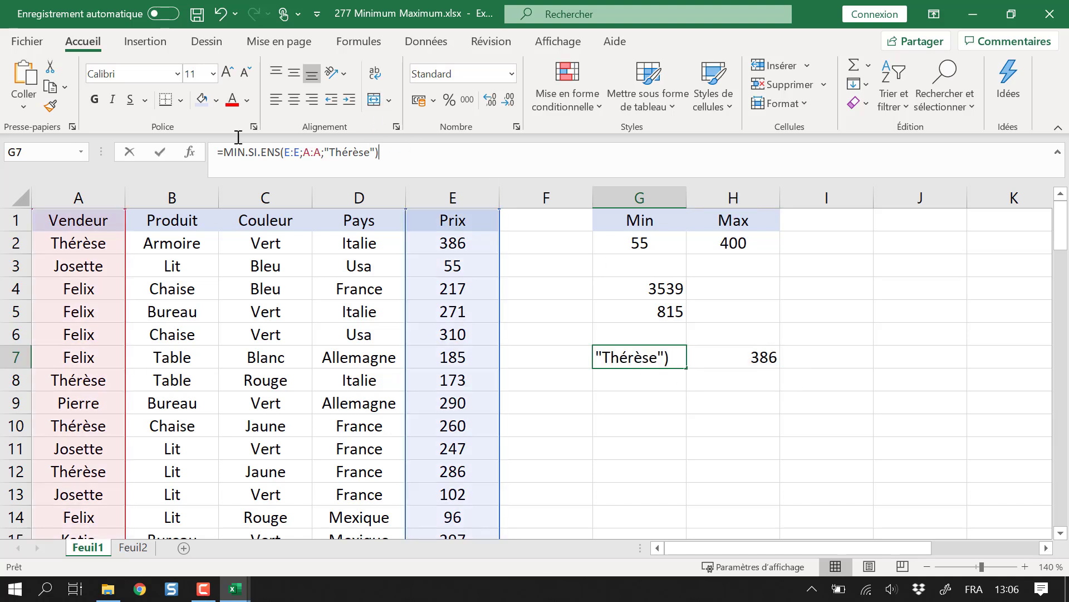
left_click(166, 150)
left_click(635, 402)
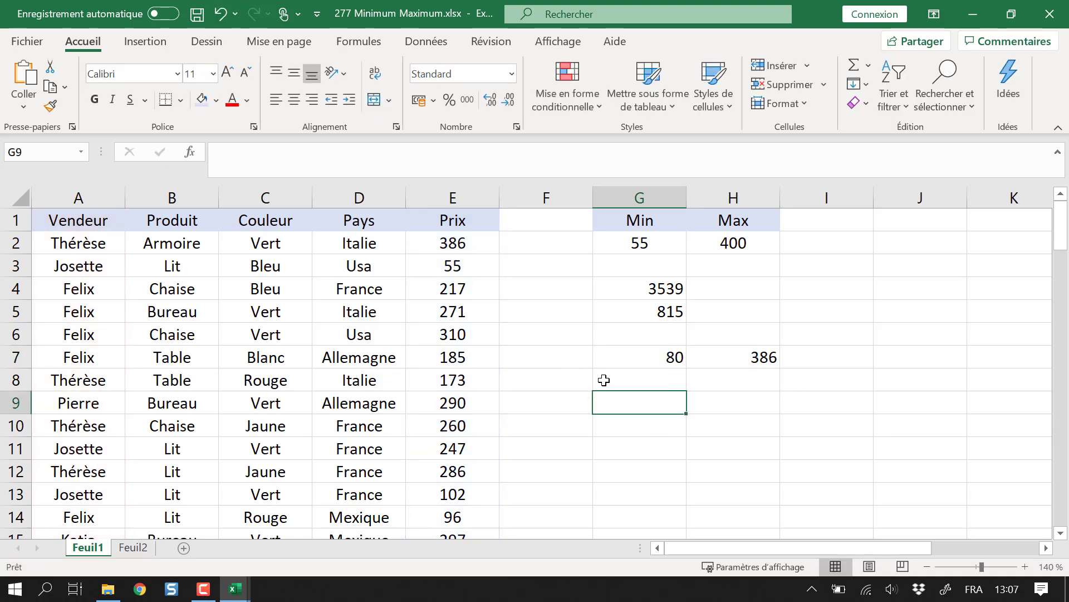
left_click(437, 153)
type("=MIN.SI.ENS(E:E;A:A;\"Thérèse\")")
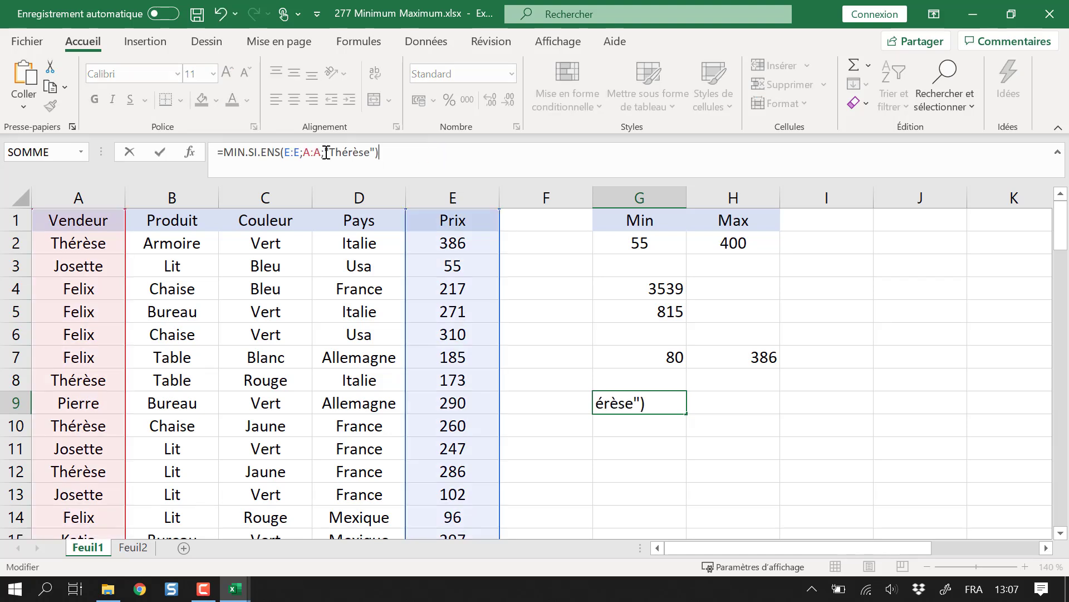
Step: Add the Pays column D:D with the criterion "France" as the second condition in G9 and validate the formula
left_click(288, 152)
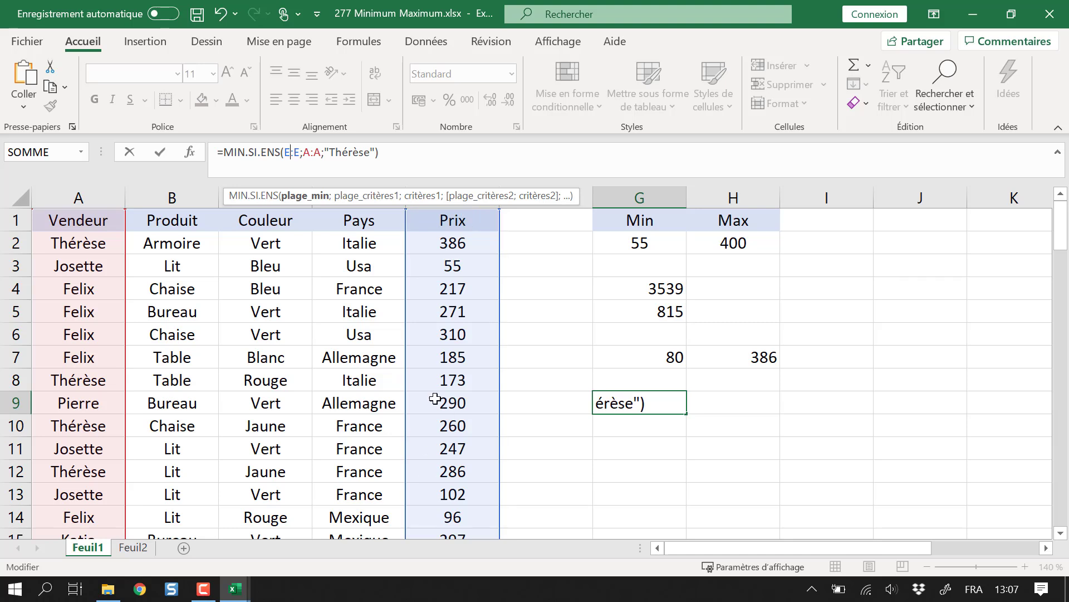
left_click(316, 152)
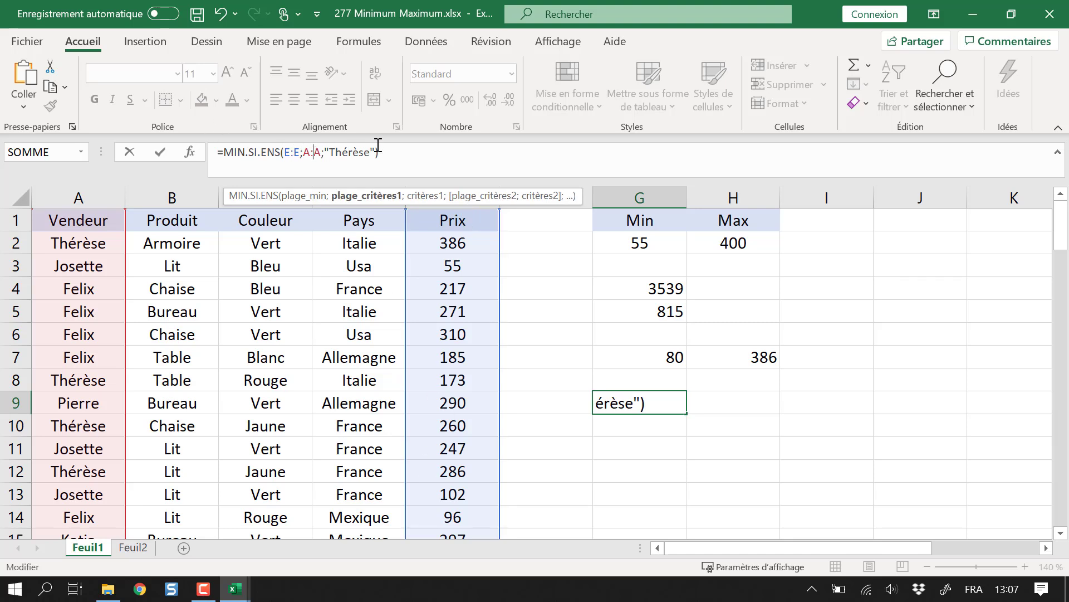
left_click(379, 152)
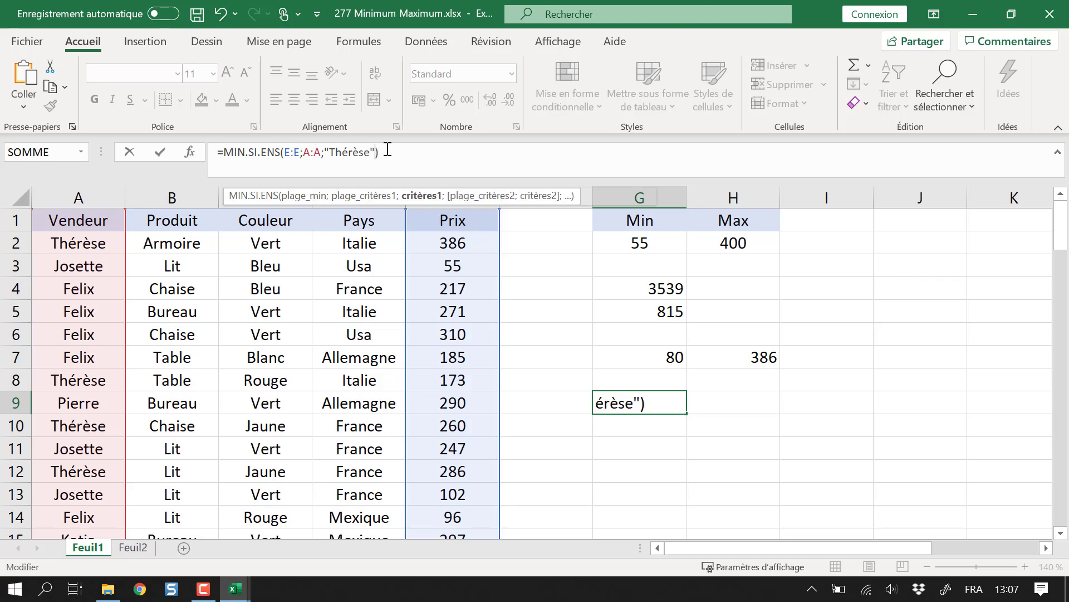
type(";")
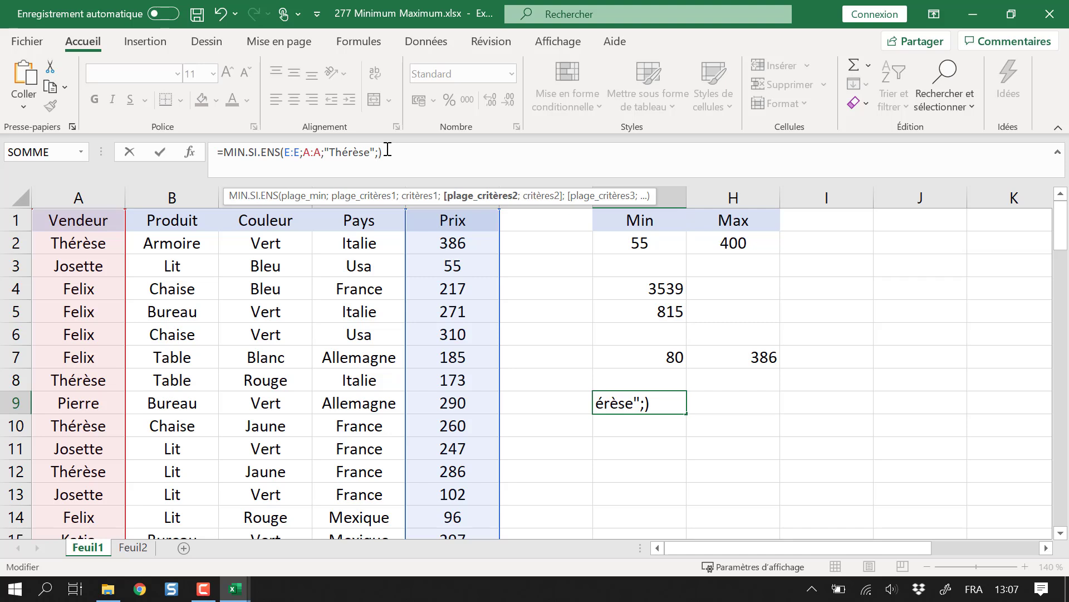
left_click(367, 206)
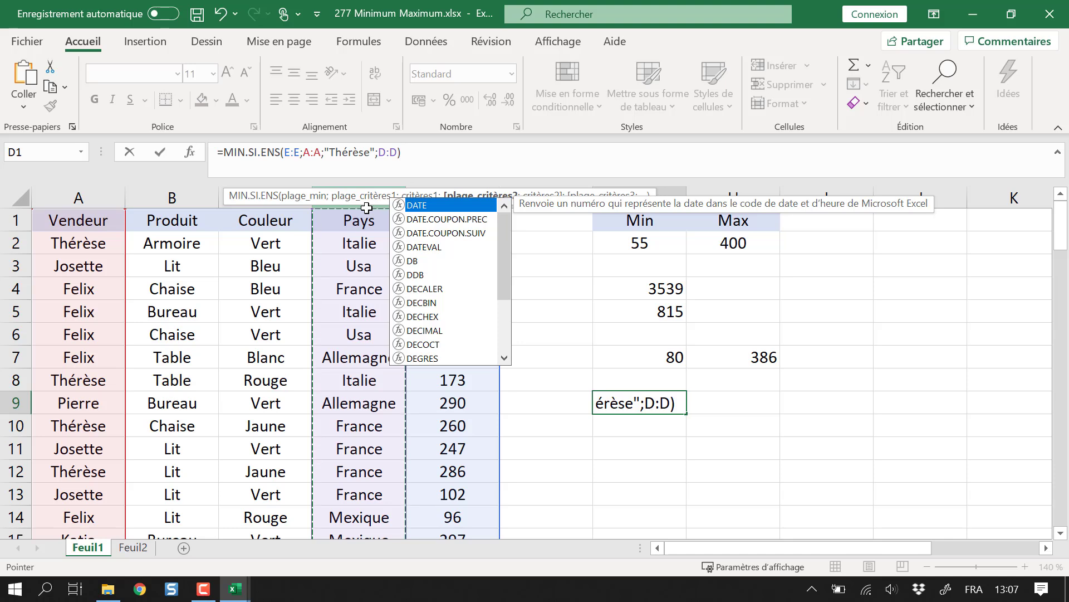
type(";")
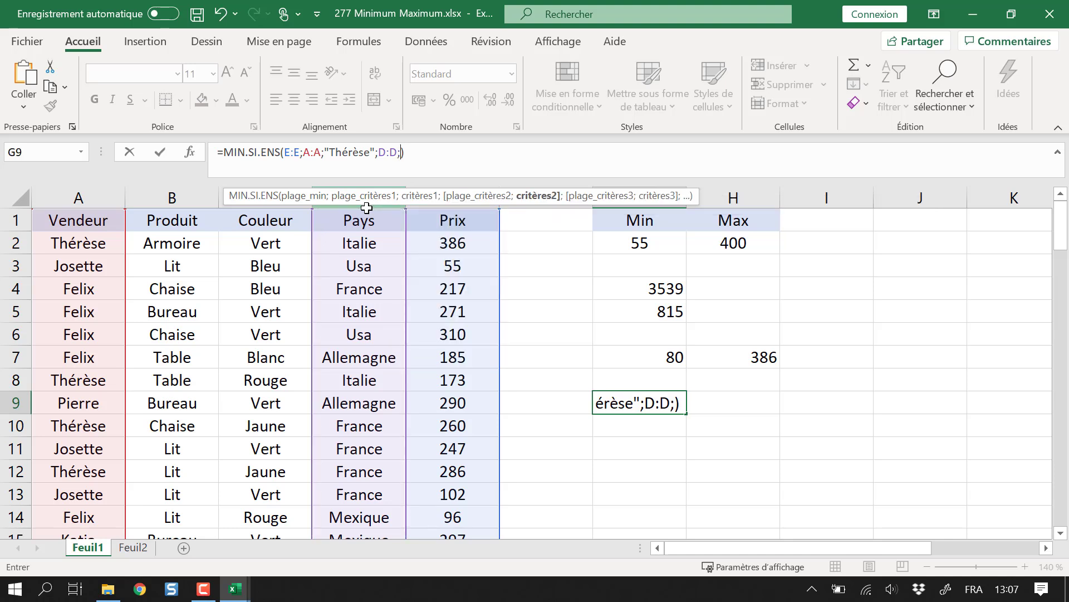
type("\"Frace")
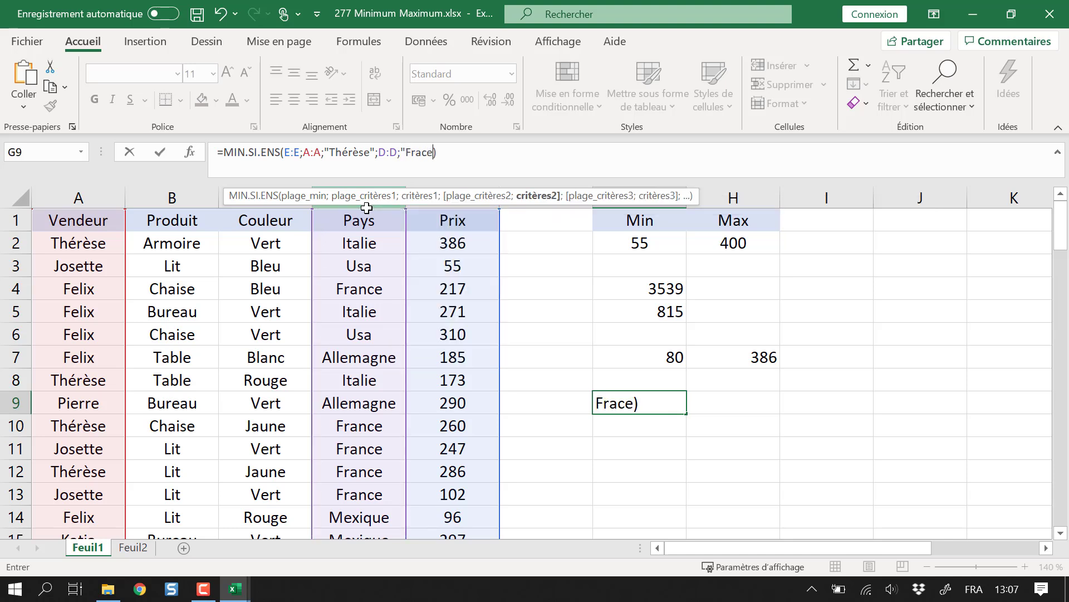
key("BackSpace")
key("BackSpace")
type("nce\"")
key("Return")
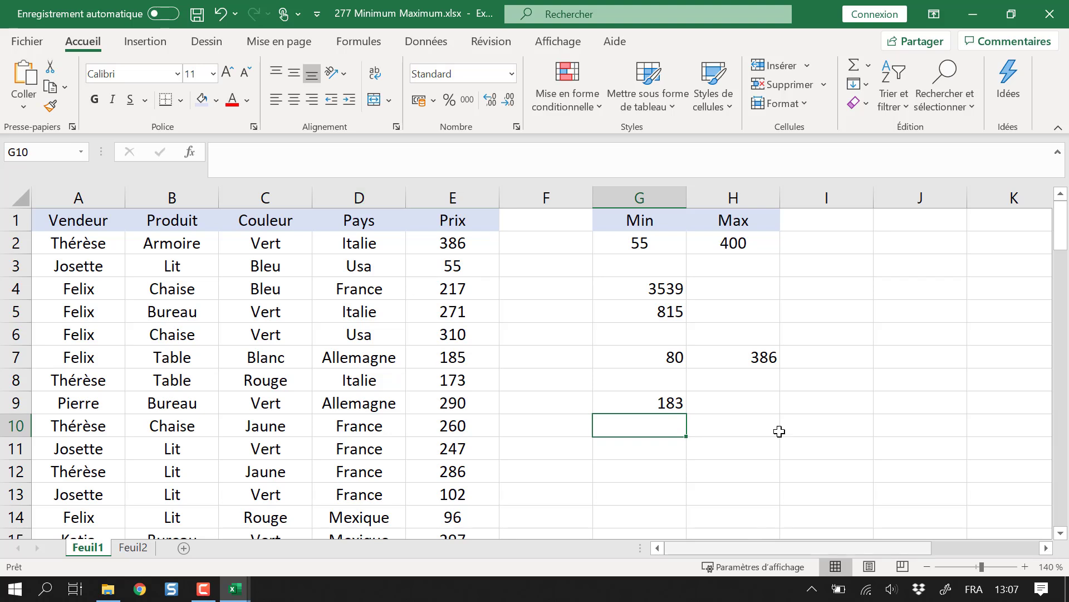
Step: Copy the text of the two-condition MIN.SI.ENS formula from G9 into H9
left_click(658, 408)
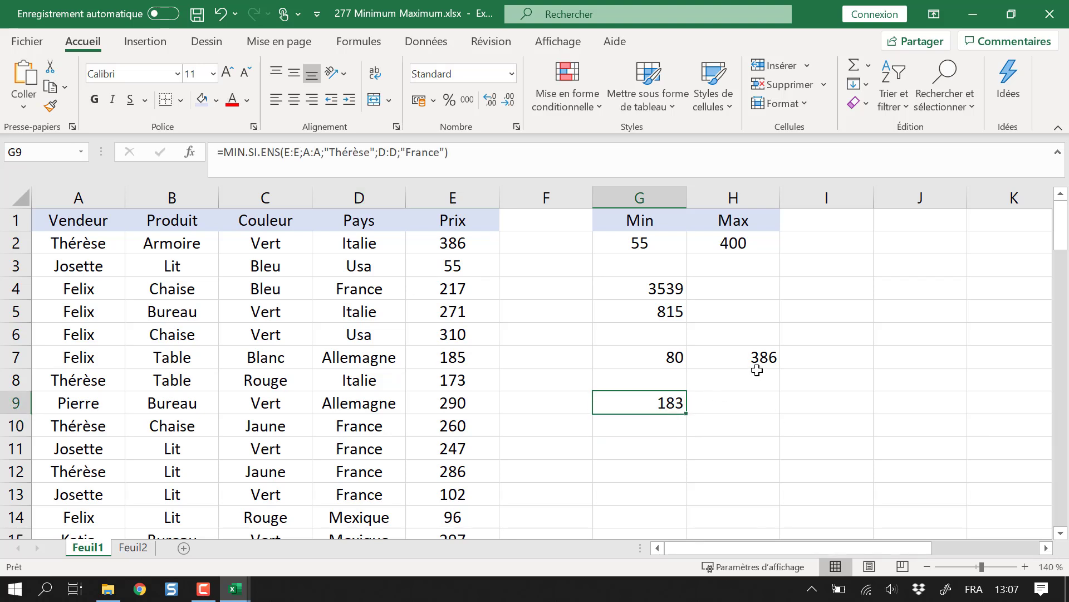
left_click_drag(520, 172, 178, 157)
key("ctrl+c")
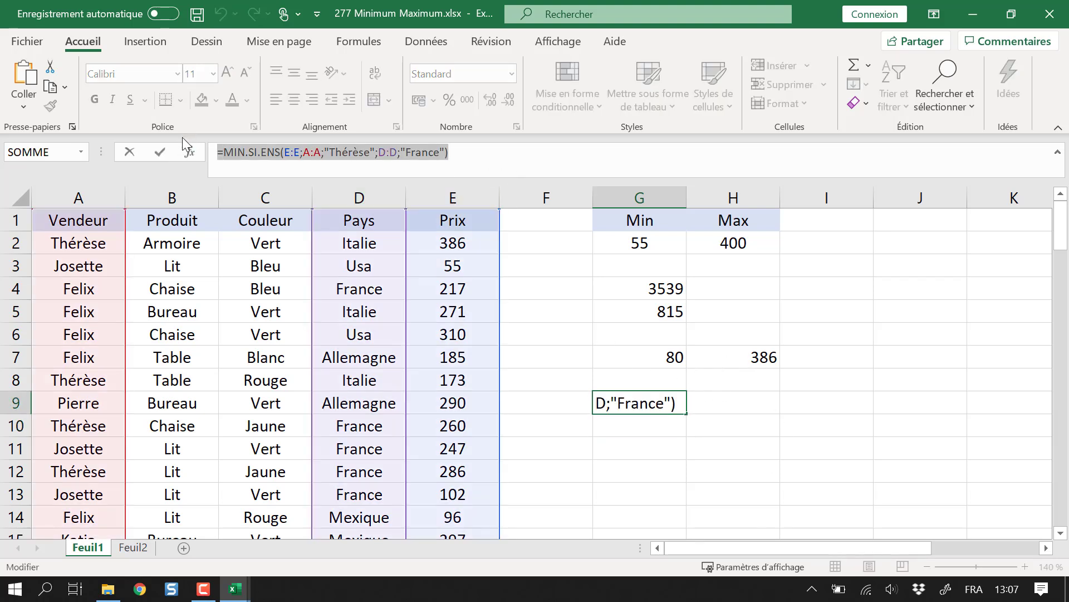
key("Escape")
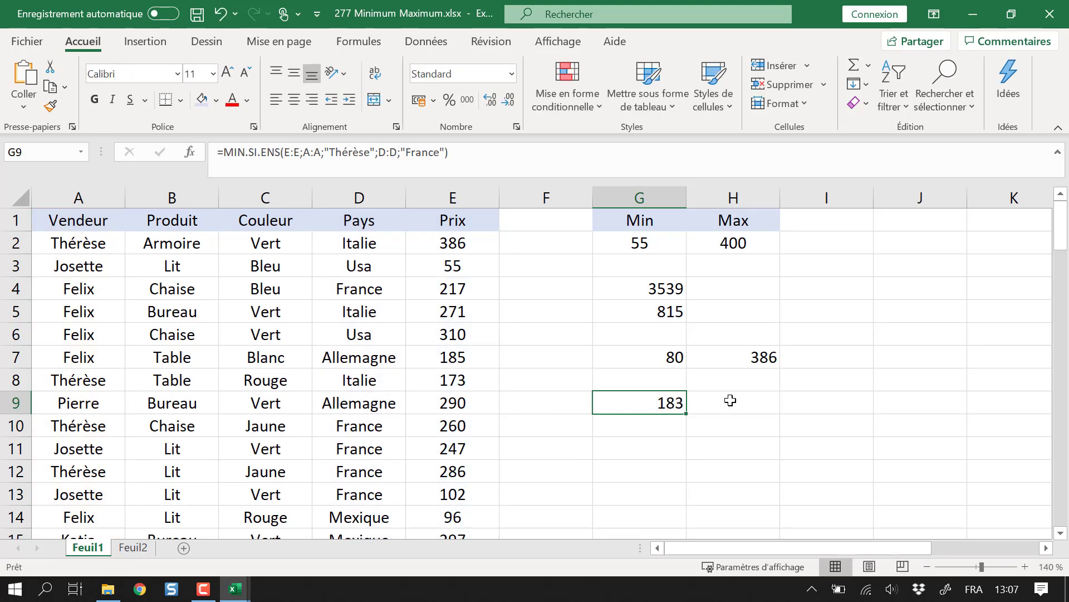
left_click(728, 403)
left_click(363, 156)
key("ctrl+v")
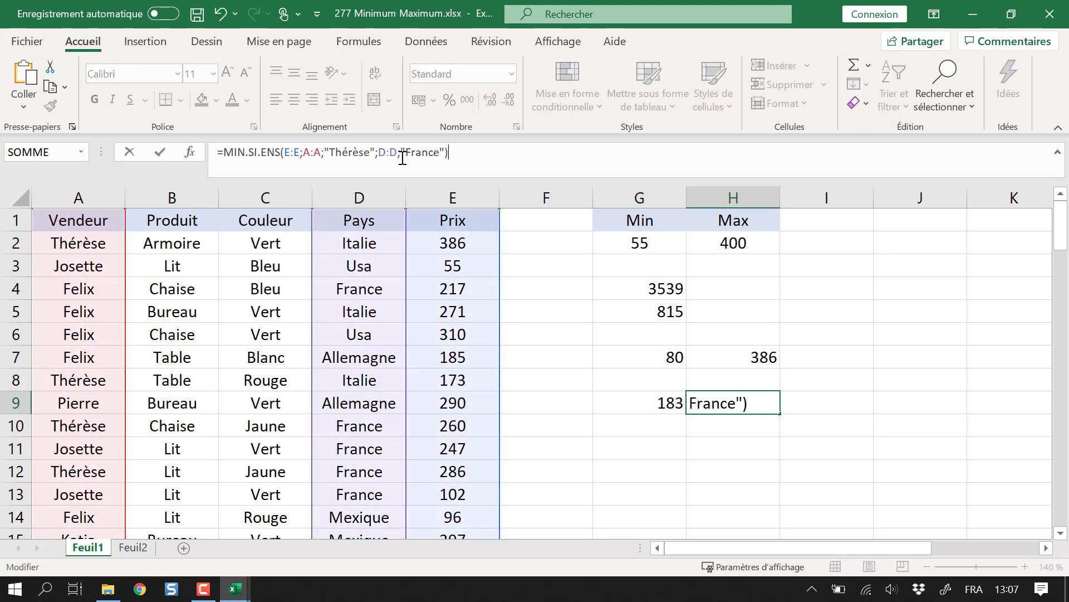
Step: Change the function in H9 to MAX.SI.ENS, keeping the Thérèse and France criteria, and validate the formula
left_click(244, 152)
key("BackSpace")
key("BackSpace")
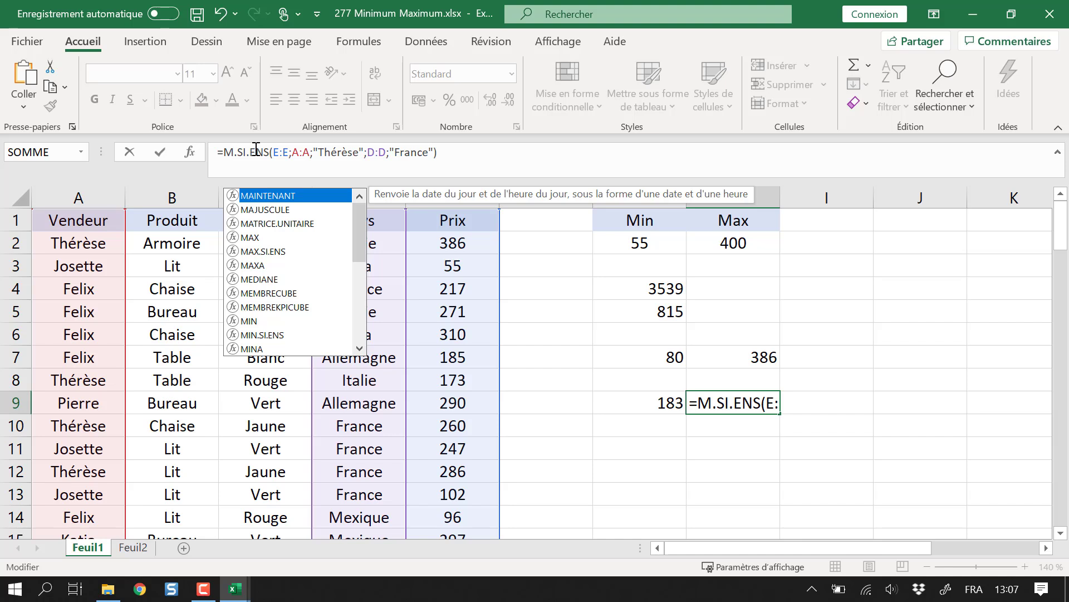
type("AX")
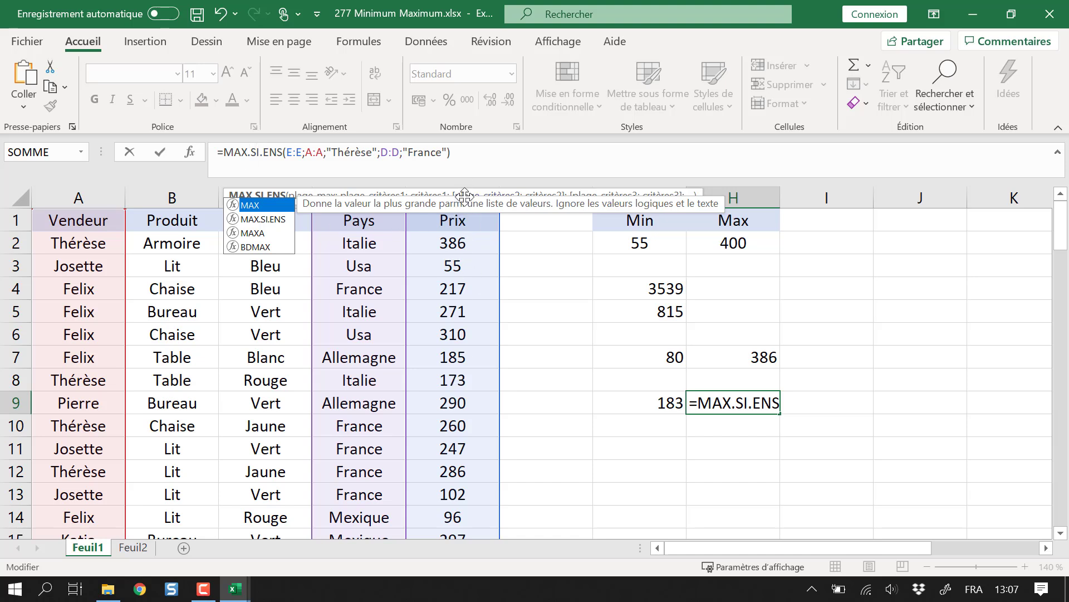
left_click(311, 152)
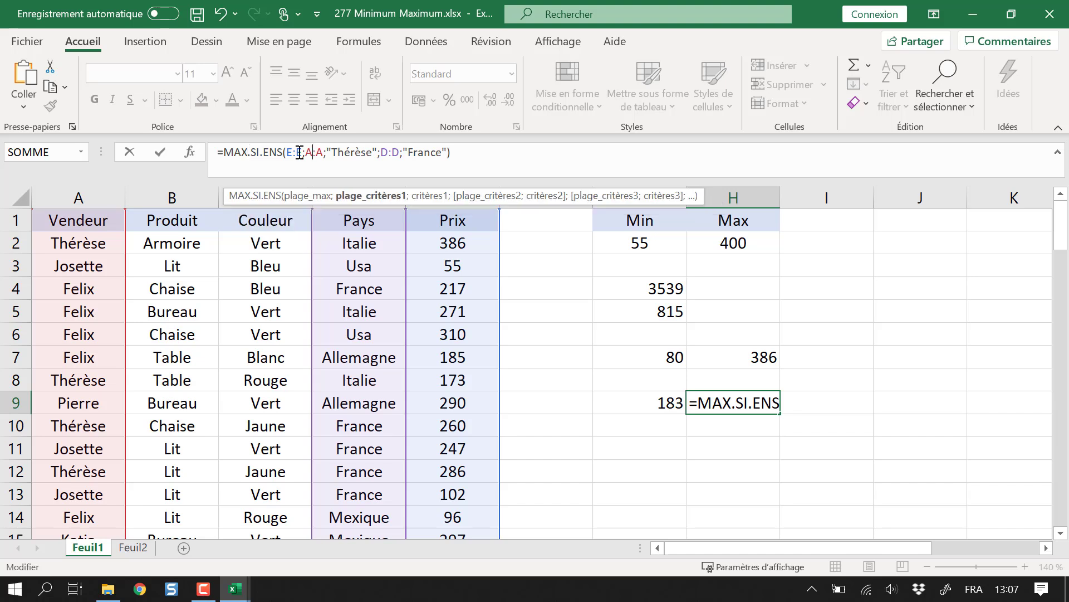
left_click(364, 152)
left_click(394, 152)
left_click(432, 152)
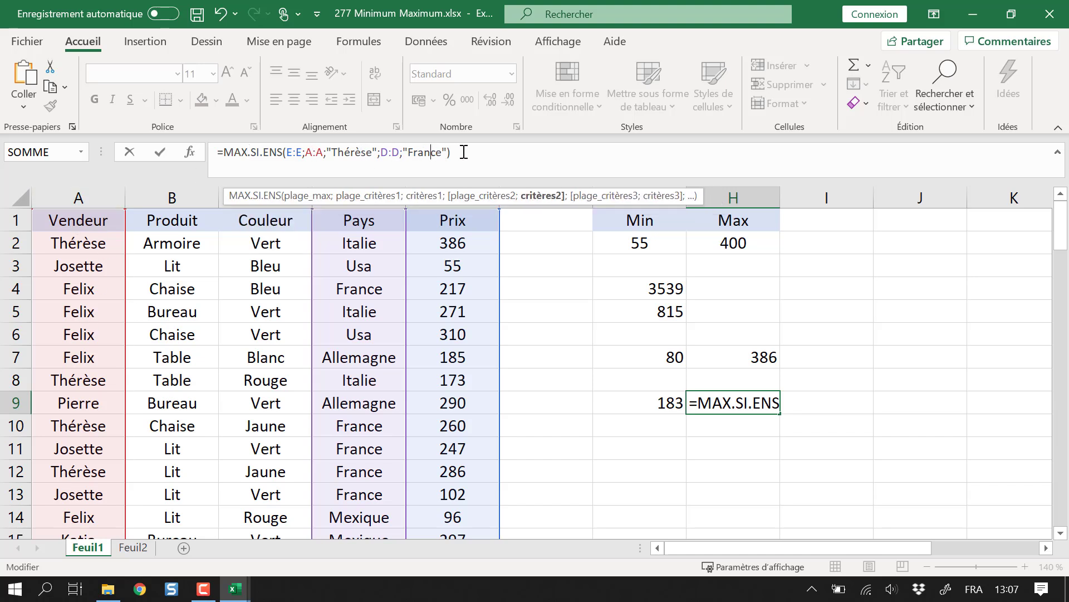
left_click(463, 152)
key("Return")
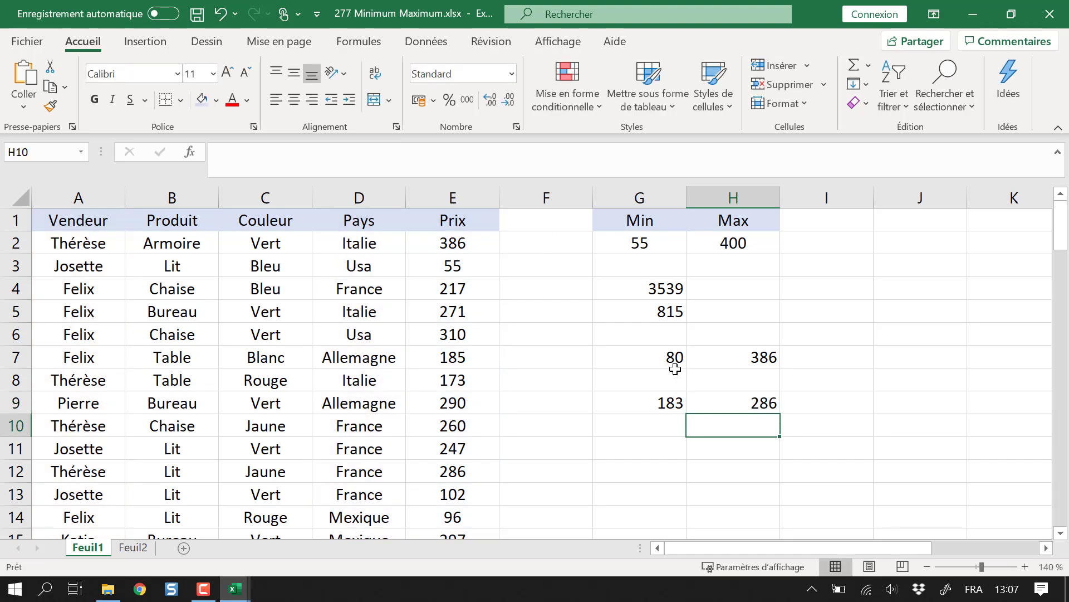
Step: Center the formula results in the range G4:H9 horizontally and deselect the range
left_click(667, 359)
left_click_drag(653, 287, 760, 406)
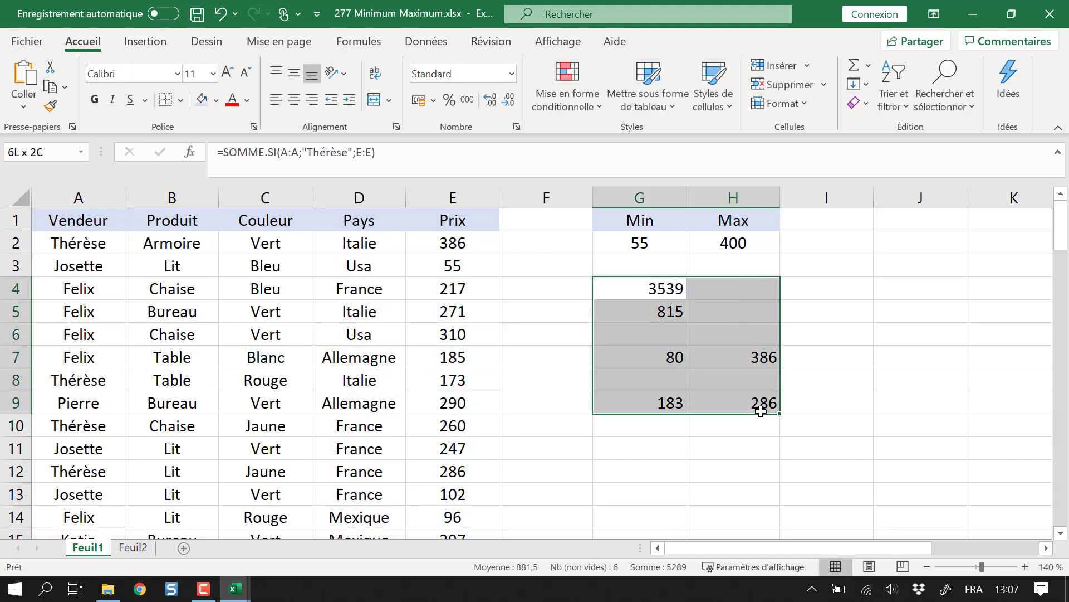
left_click(294, 101)
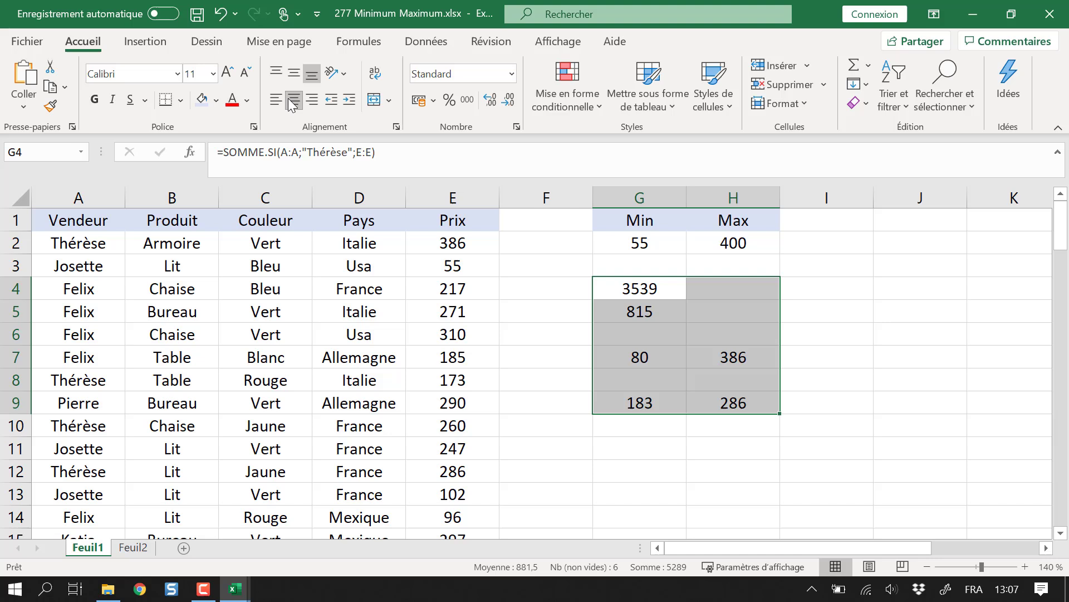
left_click(890, 374)
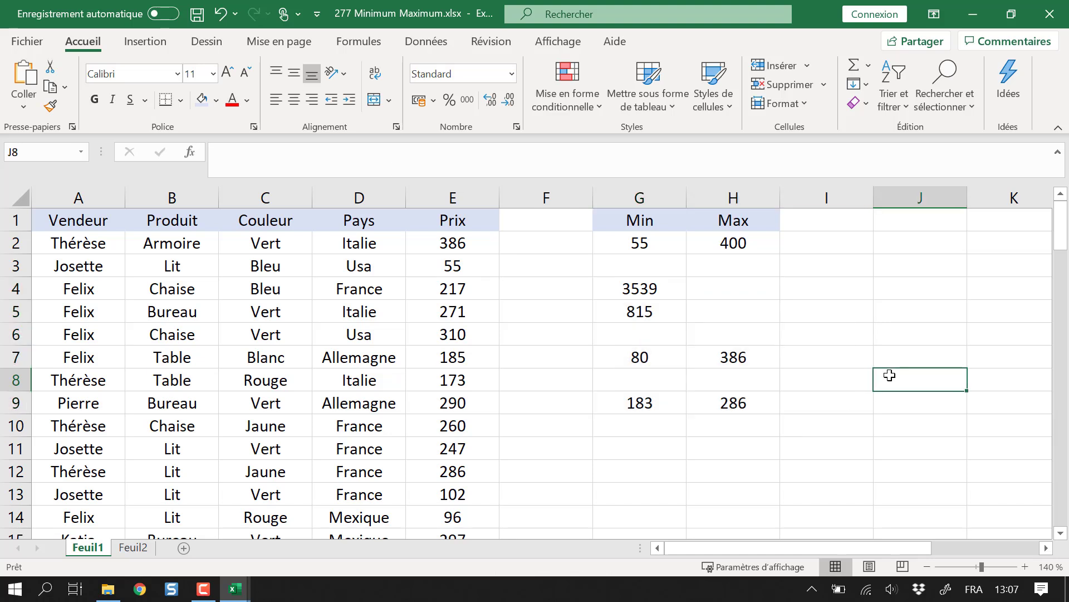